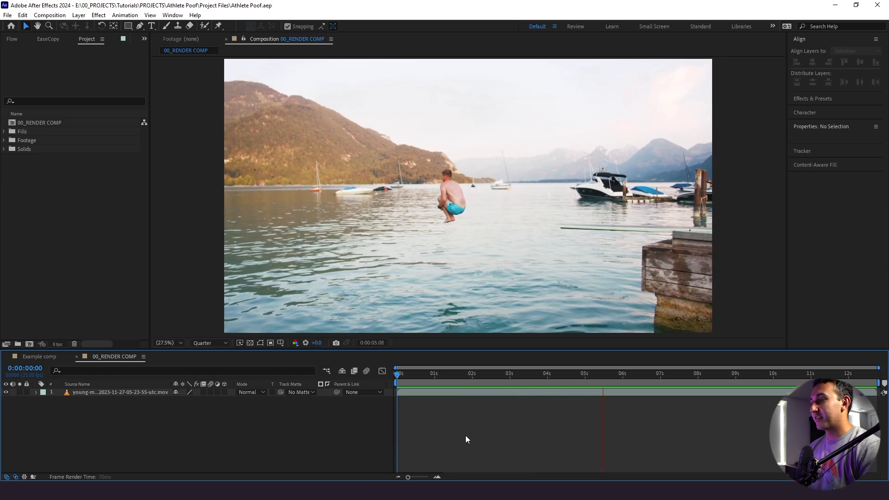
Step: Duplicate the jump footage layer and split the copy at 0:00:03:20
drag(506, 374, 540, 383)
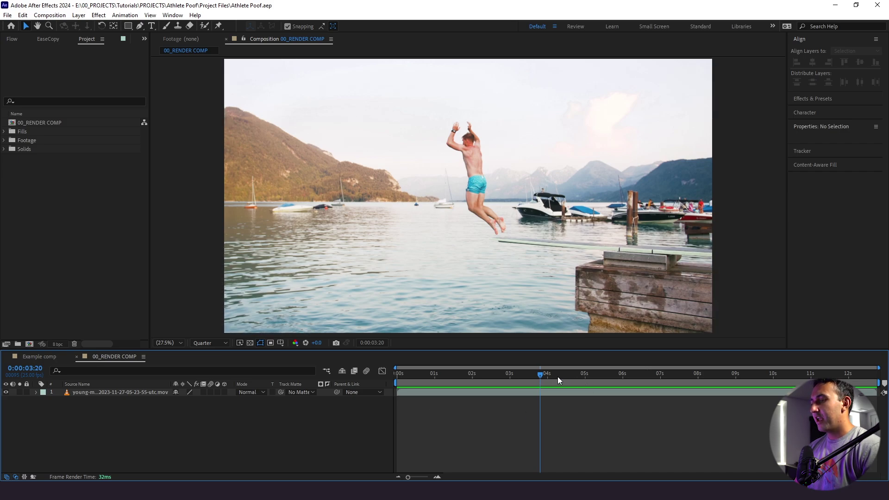
drag(557, 376, 540, 382)
click(519, 390)
key(ctrl+d)
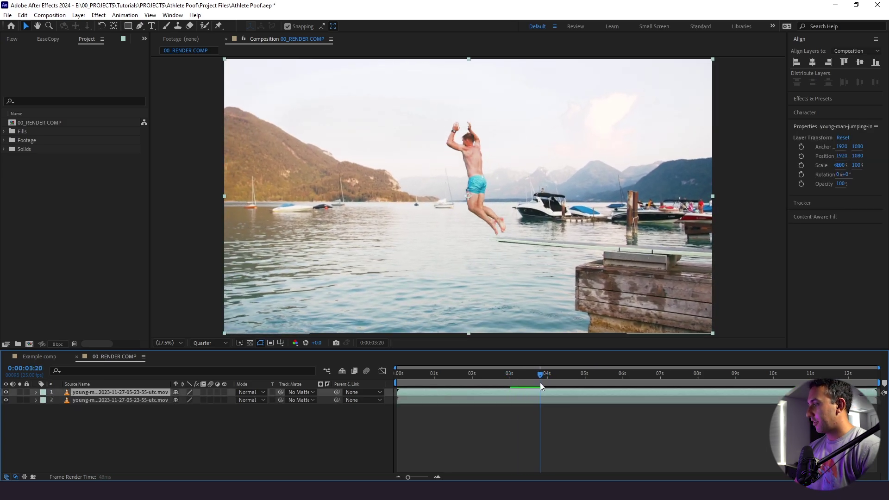
key(ctrl+shift+d)
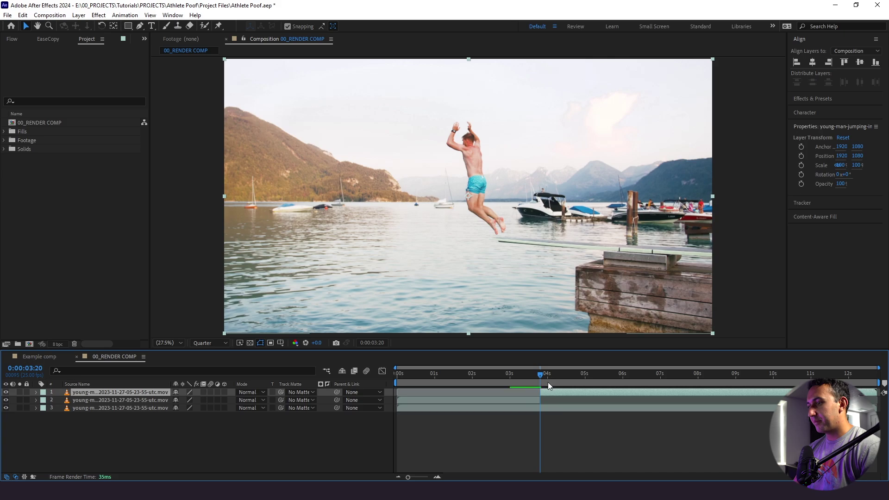
Step: Delete the copy's front piece and end the remaining copy at about 0:00:05:20
click(532, 397)
key(Delete)
drag(543, 377, 615, 379)
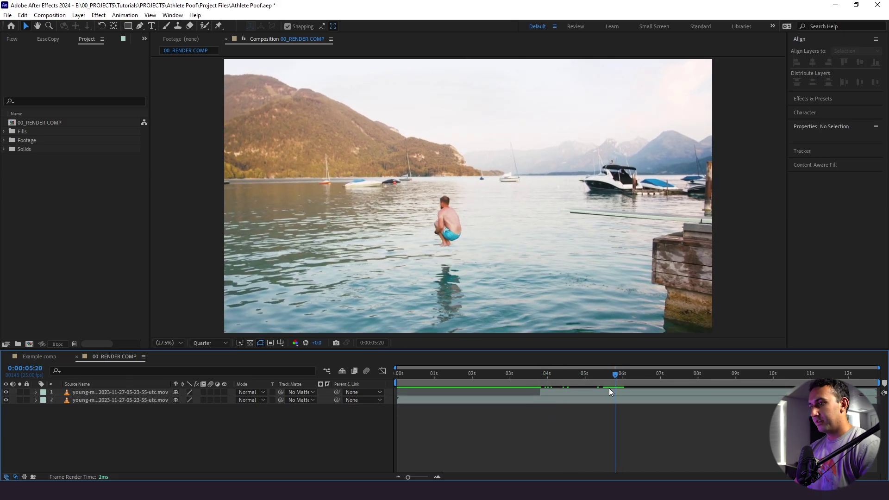
click(609, 390)
key(ctrl+z)
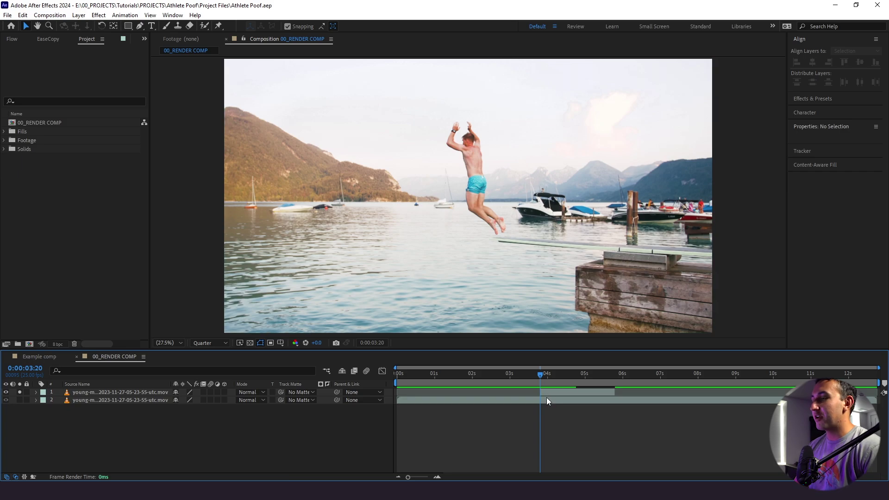
click(548, 393)
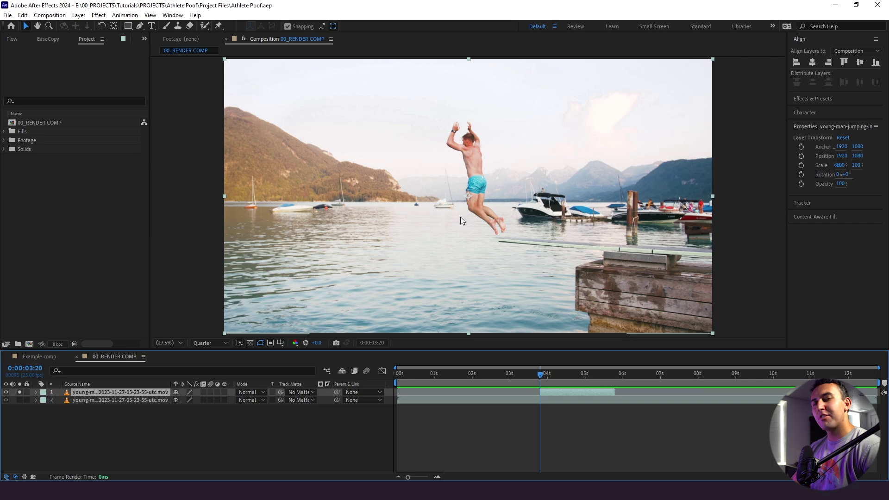
Step: Choose the Pen tool and set the preview resolution to Full
click(141, 28)
scroll(477, 152, up, 4)
click(204, 342)
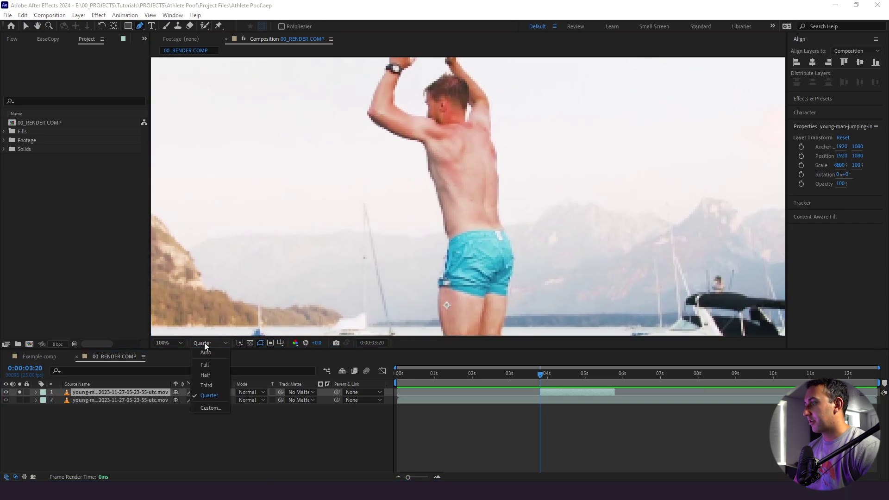
click(205, 366)
drag(324, 166, 377, 139)
Step: Trace a closed mask around the diver's arms, body, legs and feet on the top copy
click(399, 94)
click(357, 190)
click(398, 158)
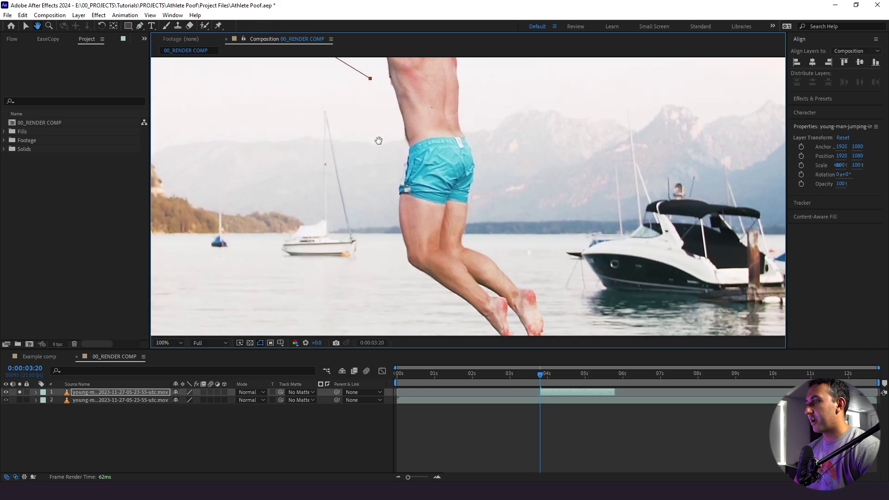
click(384, 159)
scroll(377, 167, down, 3)
click(372, 175)
click(435, 255)
scroll(440, 234, down, 1)
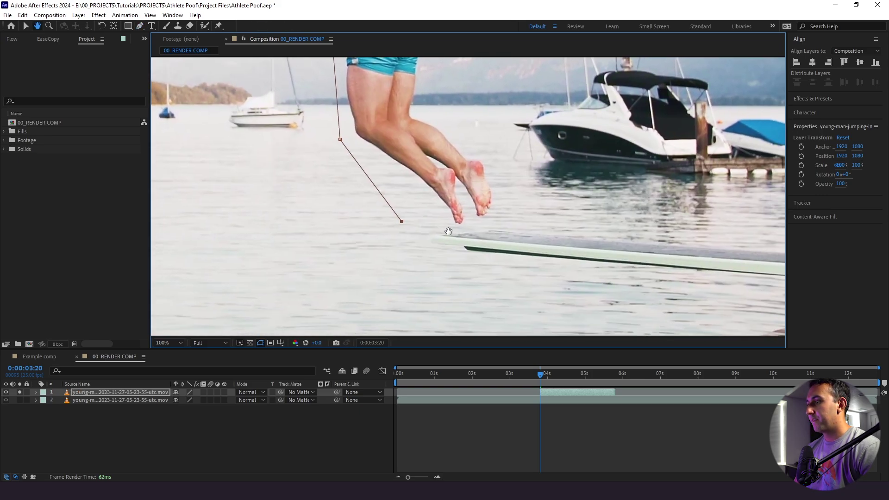
click(522, 221)
scroll(449, 247, up, 3)
scroll(449, 265, up, 5)
click(450, 139)
click(430, 108)
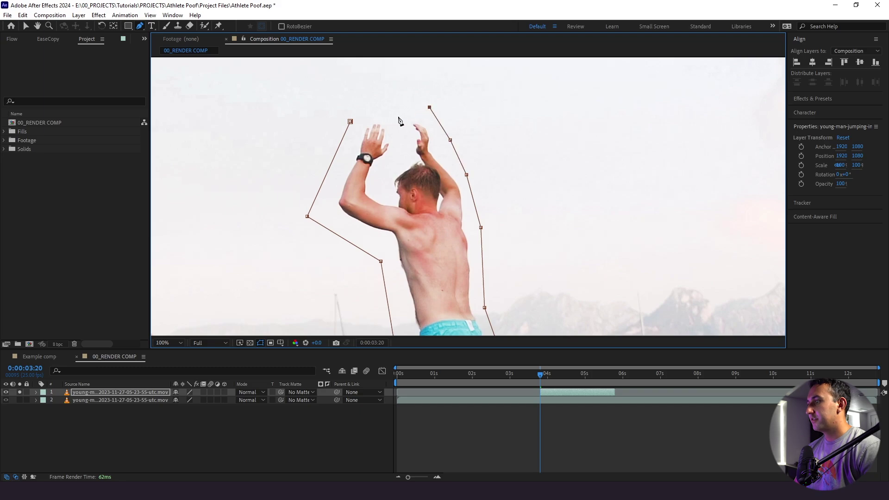
click(351, 122)
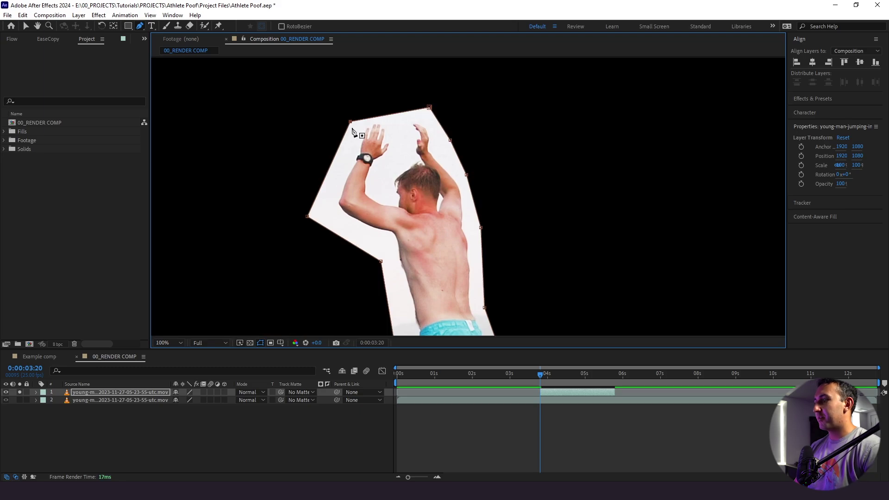
Step: Set Mask 1's mode to None and add a Mask Path keyframe at 0:00:03:20
click(115, 391)
key(m)
click(197, 401)
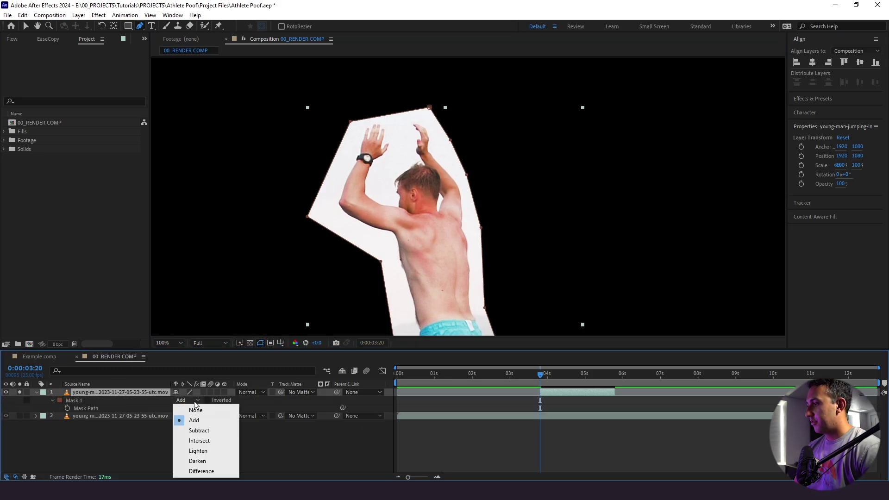
click(194, 409)
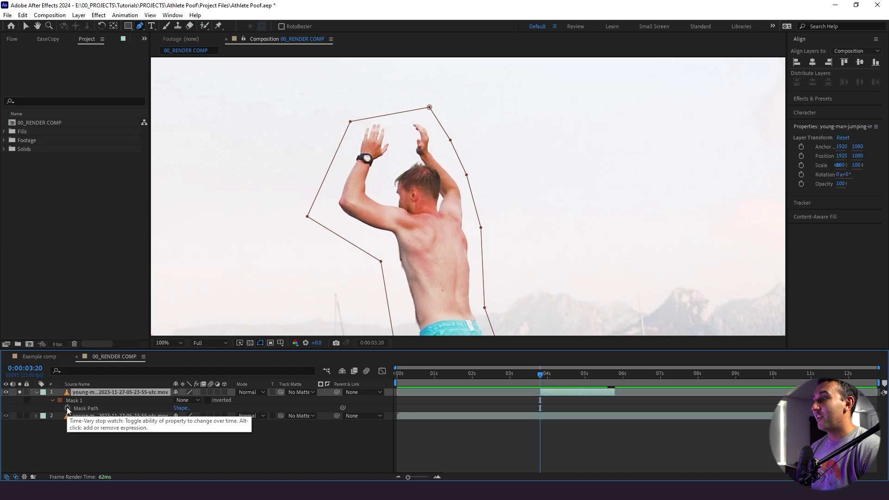
click(68, 408)
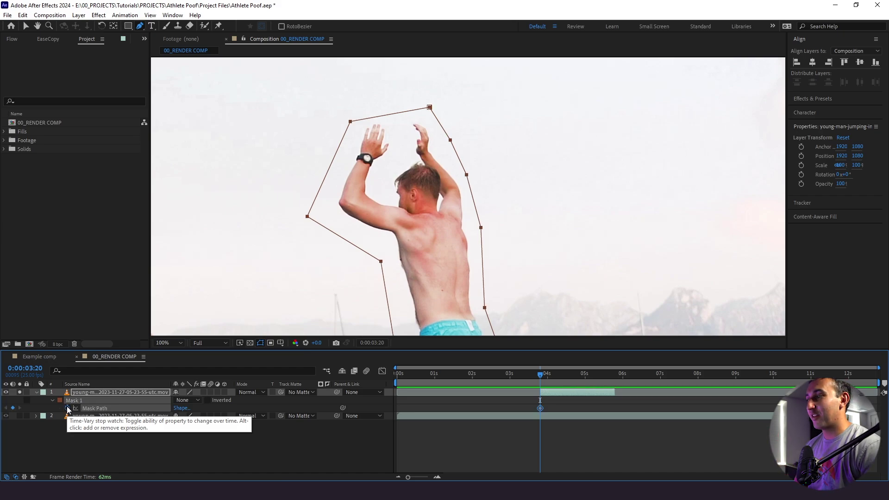
click(96, 433)
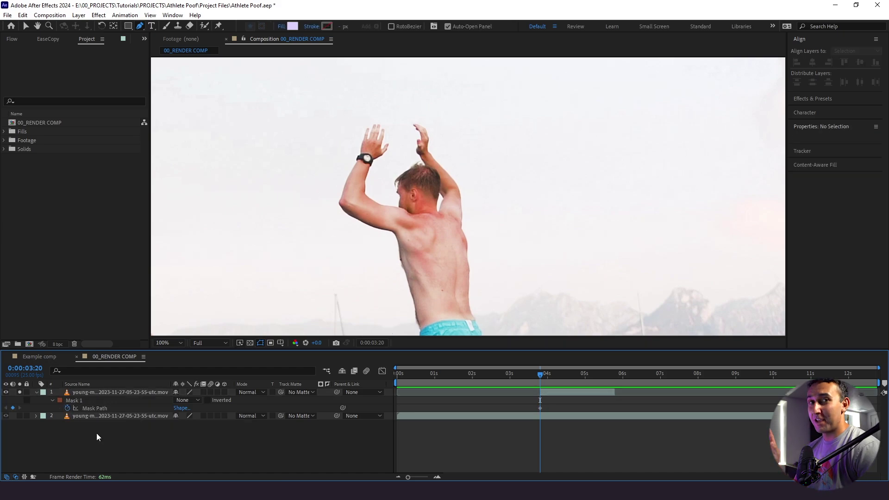
Step: Step through the early jump frames, refitting Mask 1 to the diver's changing pose
click(100, 400)
scroll(341, 154, down, 2)
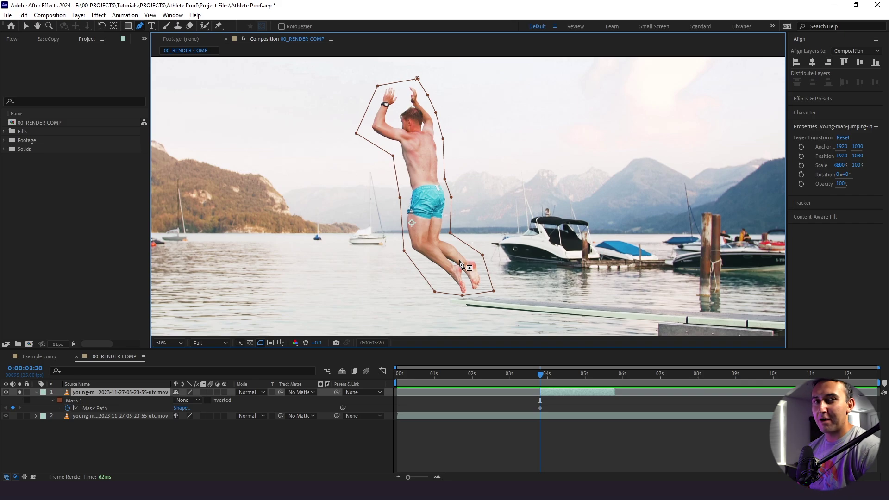
key(Page_Down)
key(Page_Down)
key(Page_Down)
key(Page_Down)
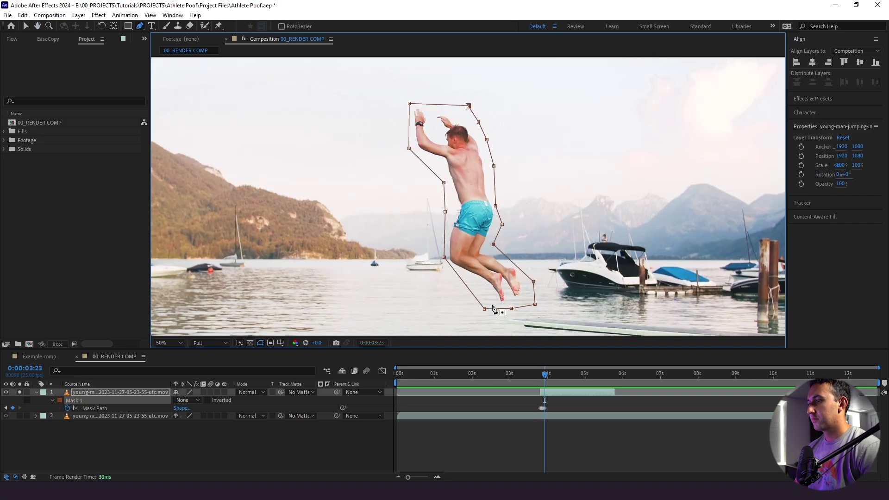
drag(461, 264, 474, 300)
key(Page_Down)
key(Page_Down)
key(Page_Down)
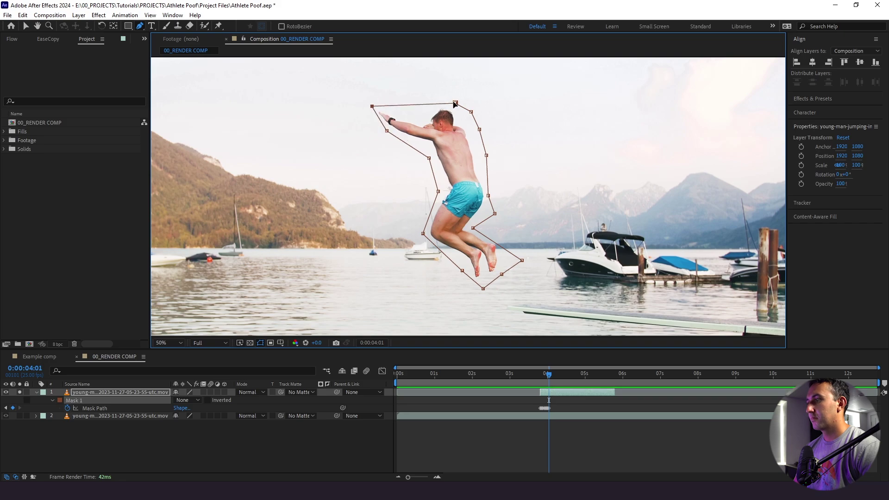
key(Page_Down)
key(Page_Down)
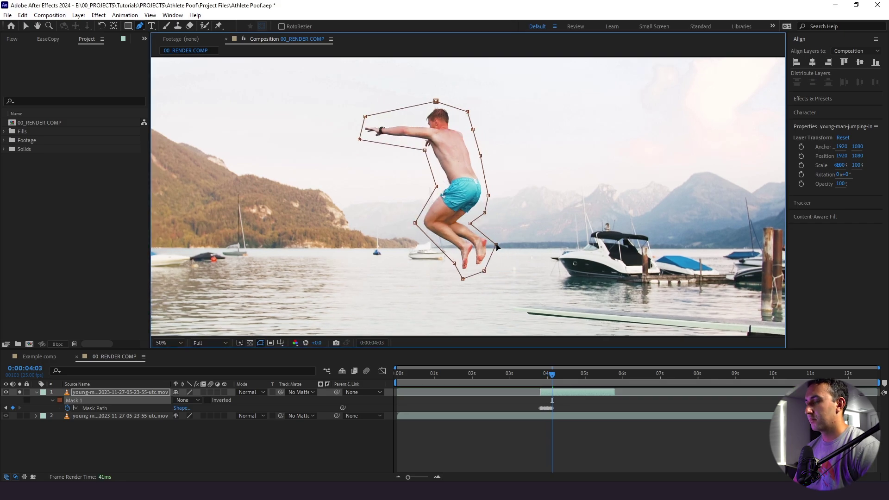
key(Page_Down)
key(Page_Down)
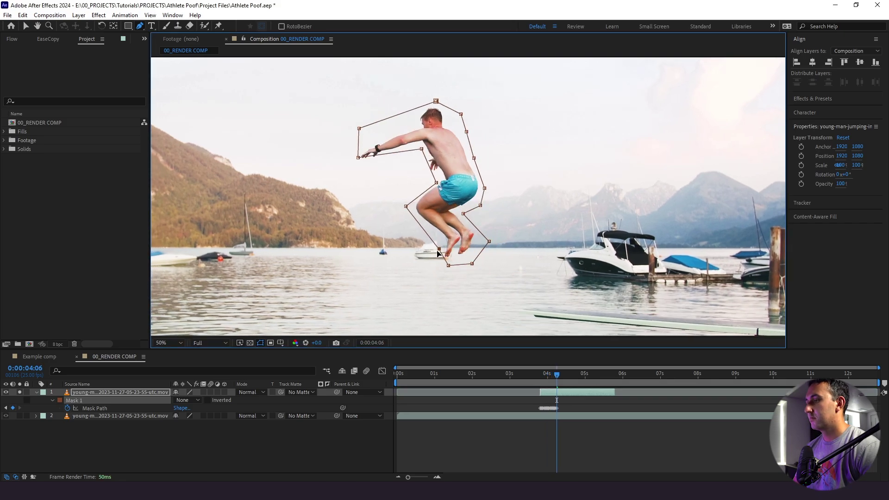
key(Page_Down)
key(Page_Down)
key(Page_Down)
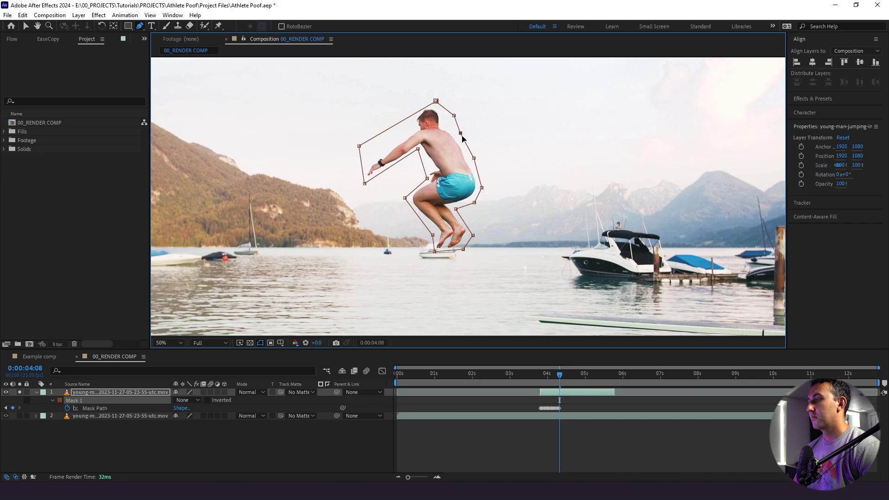
key(Page_Down)
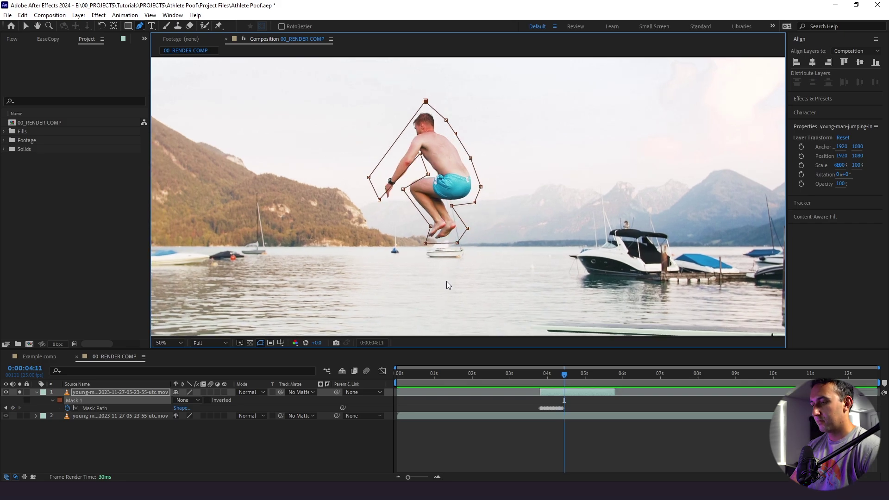
key(Page_Down)
Step: Keep reshaping the mask's sides and bottom frame by frame through the rest of the jump
key(Page_Down)
drag(369, 177, 388, 170)
key(Page_Down)
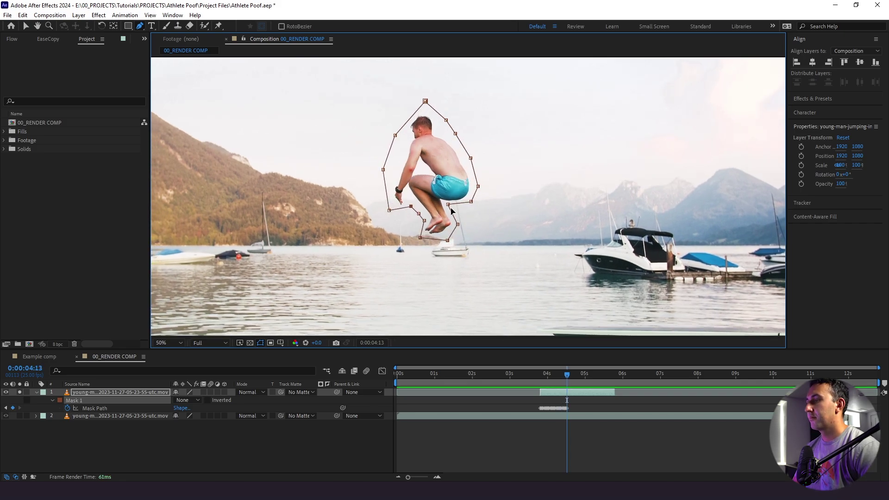
key(Page_Down)
key(Page_Down)
key(Page_Down)
drag(420, 238, 419, 233)
key(Page_Down)
key(Page_Down)
key(Page_Down)
key(Page_Down)
key(v)
key(Page_Down)
key(Page_Down)
key(Page_Down)
key(Page_Down)
key(Page_Down)
key(Page_Down)
key(Page_Down)
key(Page_Down)
key(Page_Down)
key(Page_Down)
key(Page_Down)
key(Page_Down)
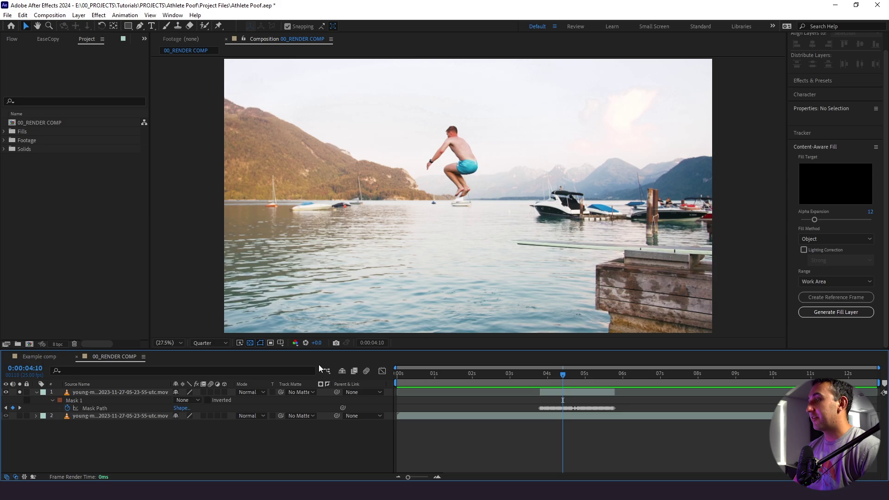
Step: Change the diver's mask mode so it cuts him out of the layer
click(108, 400)
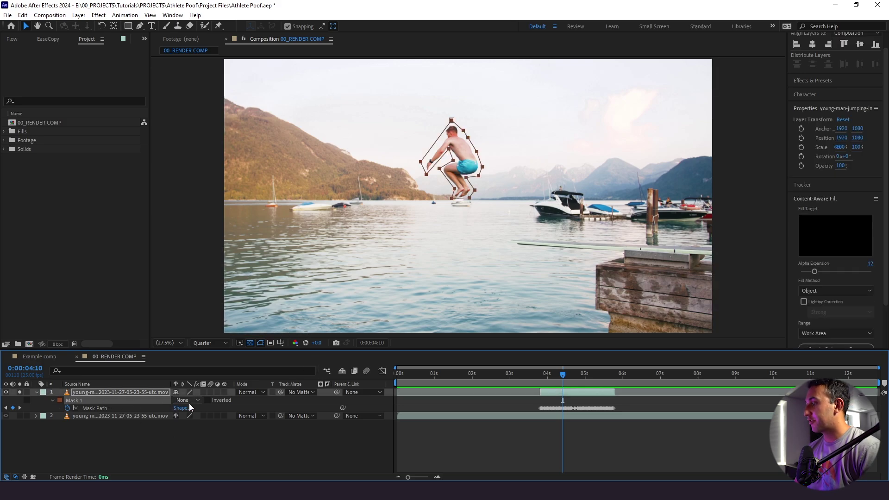
click(188, 400)
click(199, 431)
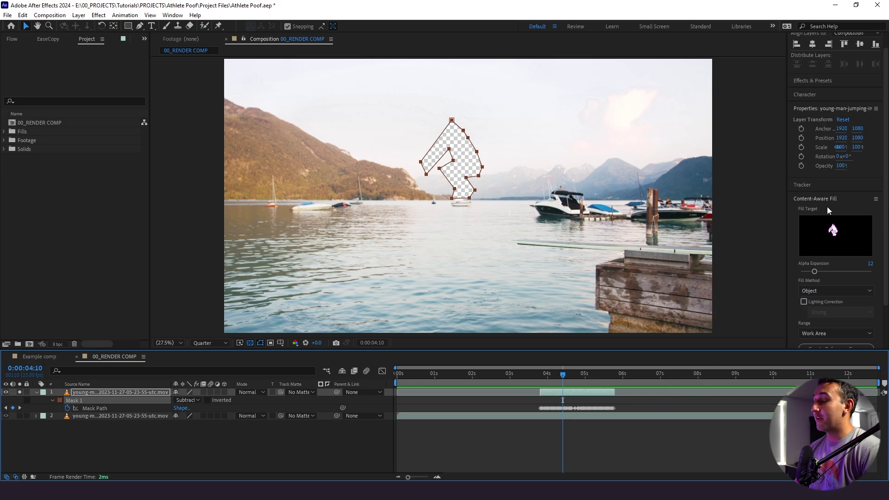
Step: Generate a Content-Aware Fill layer using Object fill over the Work Area
click(173, 15)
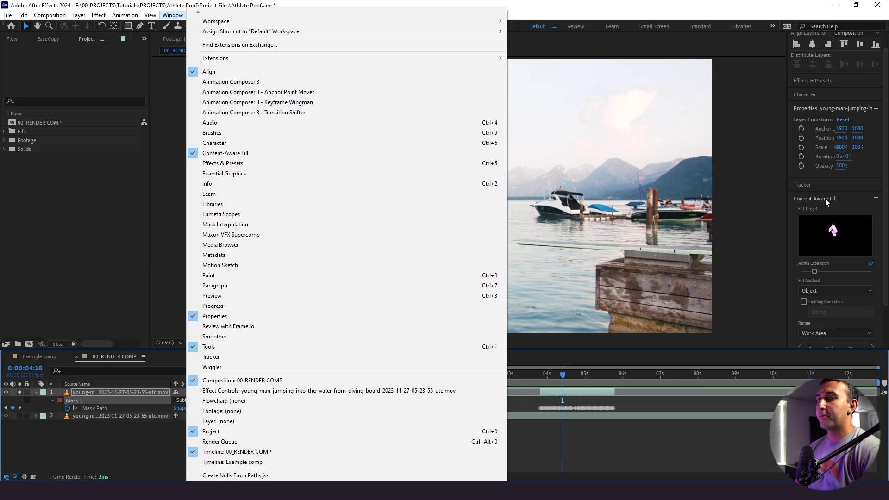
click(797, 262)
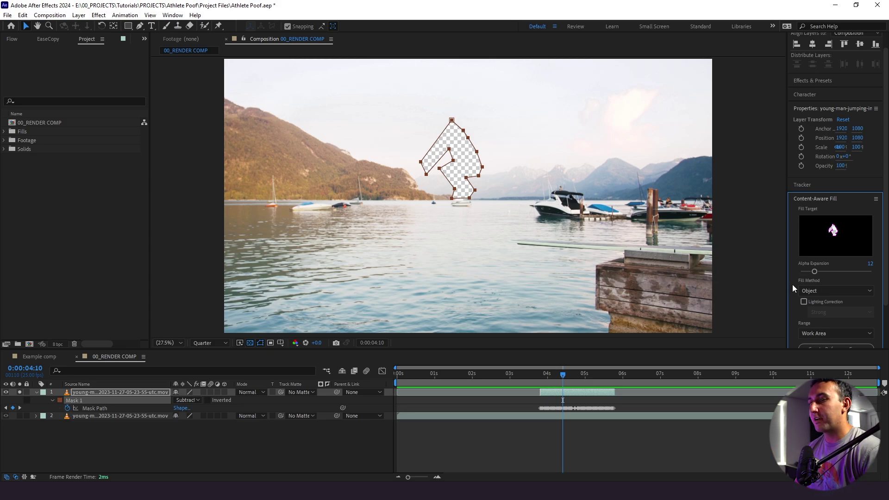
scroll(793, 284, down, 2)
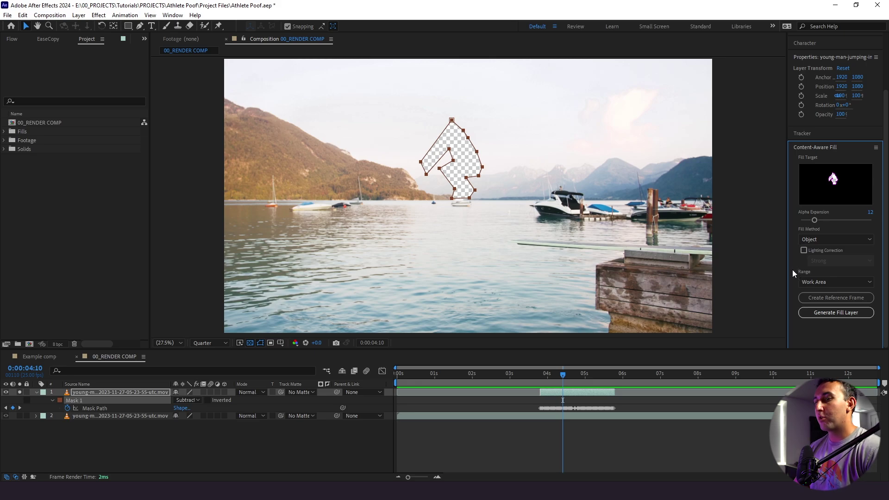
click(820, 314)
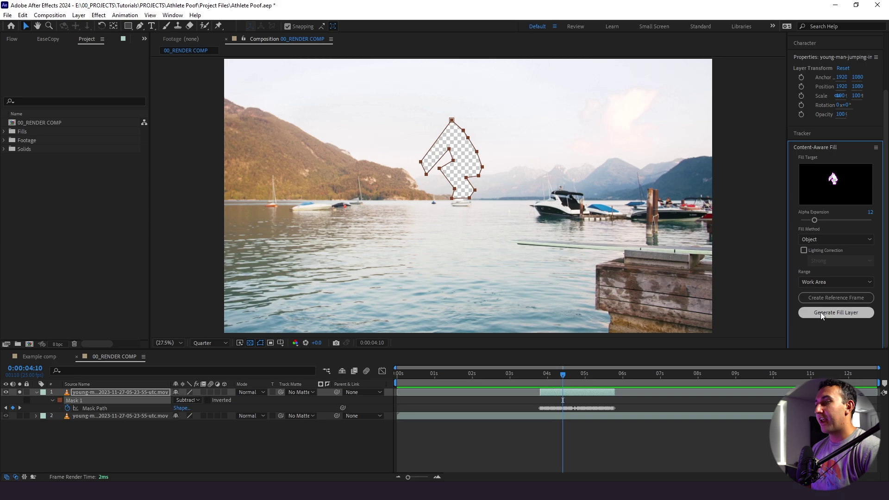
click(337, 424)
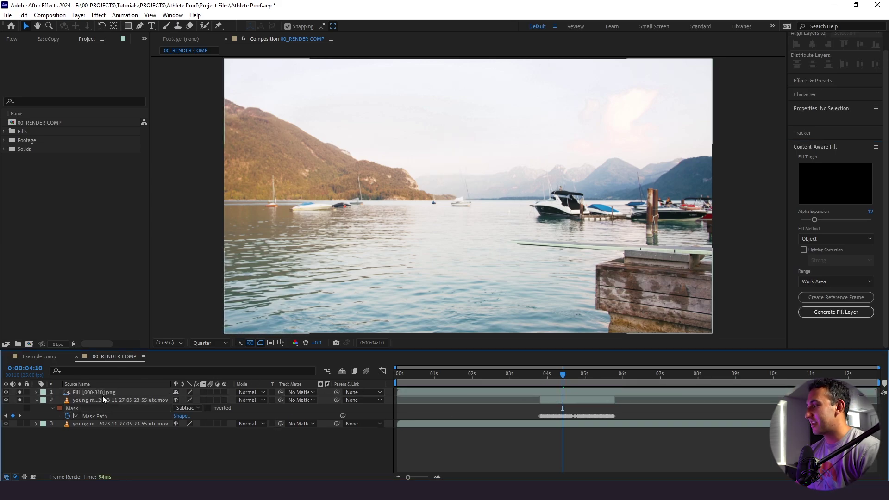
Step: Solo the Fill [000-318].png layer, hide the transparency grid, and preview the filled shot
click(86, 393)
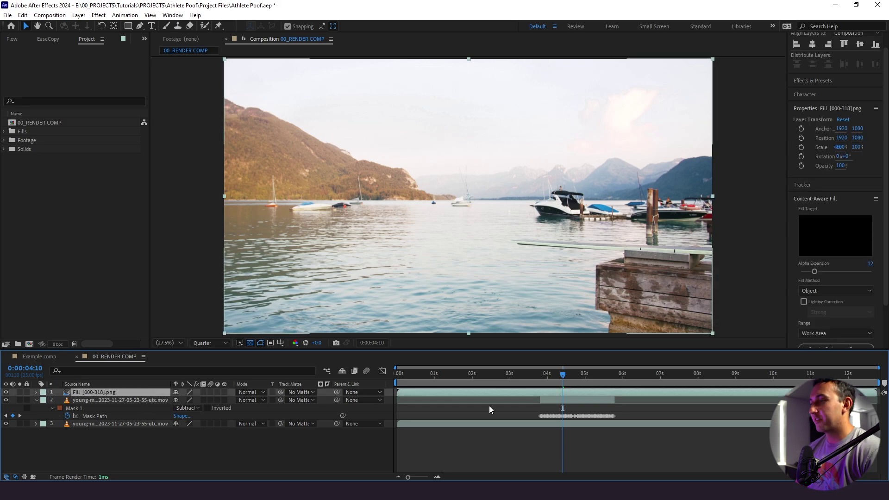
click(20, 392)
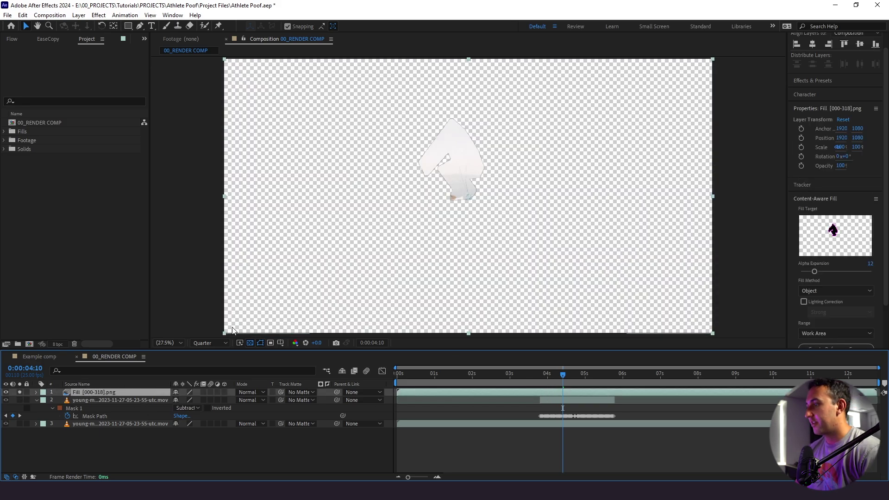
click(250, 342)
mouse_move(562, 374)
mouse_down()
mouse_move(595, 377)
mouse_move(552, 375)
mouse_move(615, 383)
mouse_move(575, 383)
mouse_up()
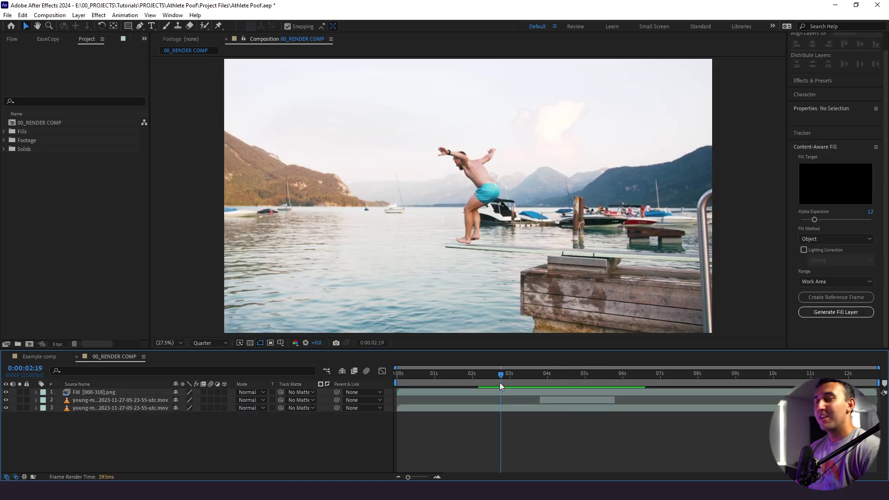
key(space)
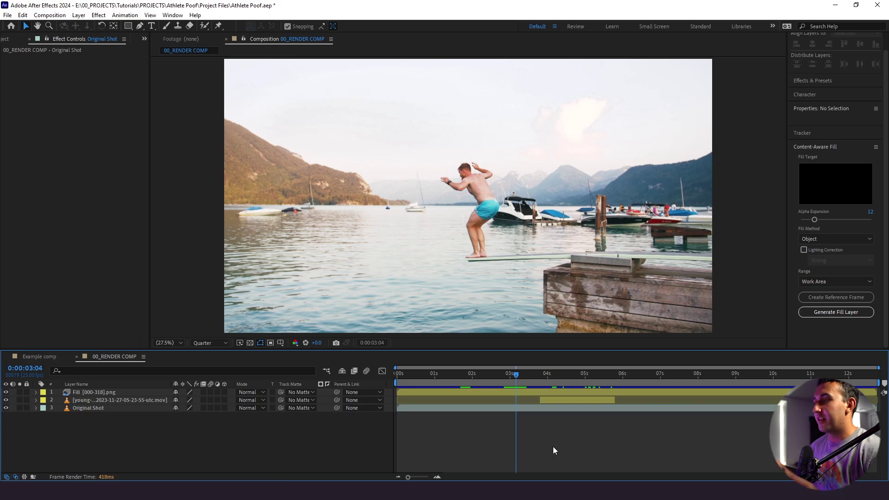
Step: Apply 3D Camera Tracker to Original Shot and enlarge track points to 311%
click(82, 407)
key(ctrl+space)
text(3d)
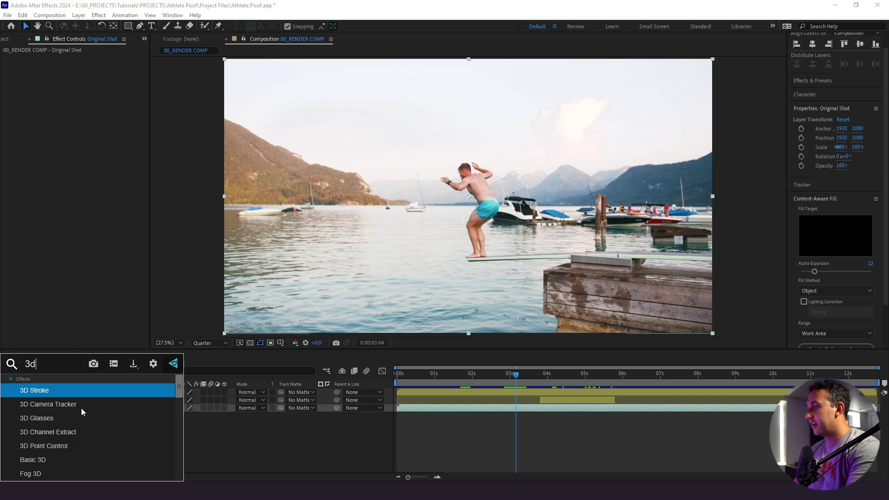
key(Return)
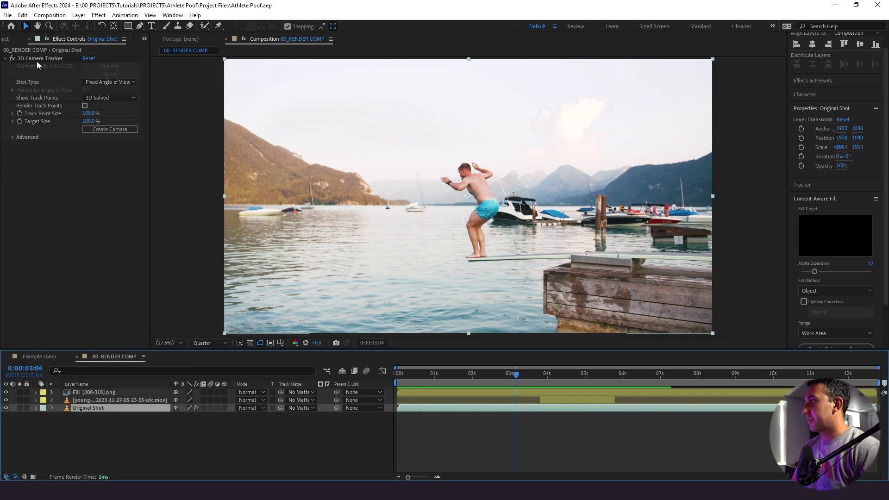
click(37, 60)
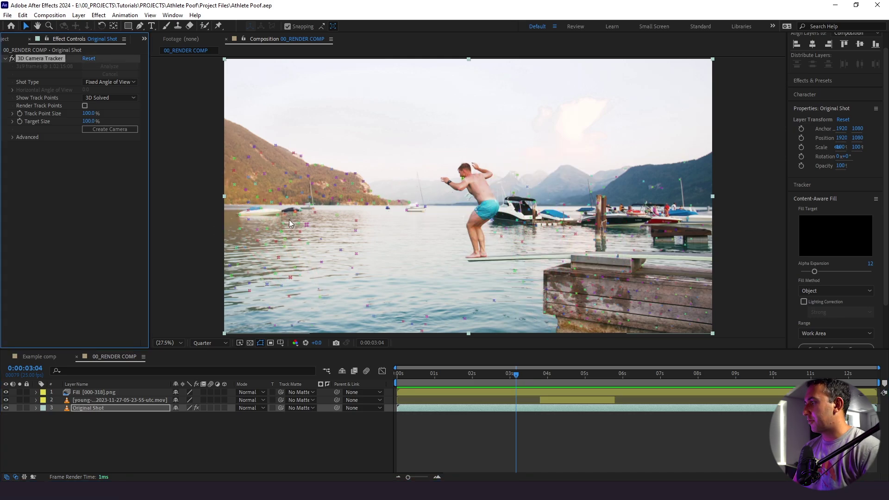
drag(88, 113, 186, 114)
Step: Scrub through the jump and frame the pier to review its track points
mouse_move(508, 379)
mouse_down()
mouse_move(490, 390)
mouse_move(491, 364)
mouse_move(494, 378)
mouse_up()
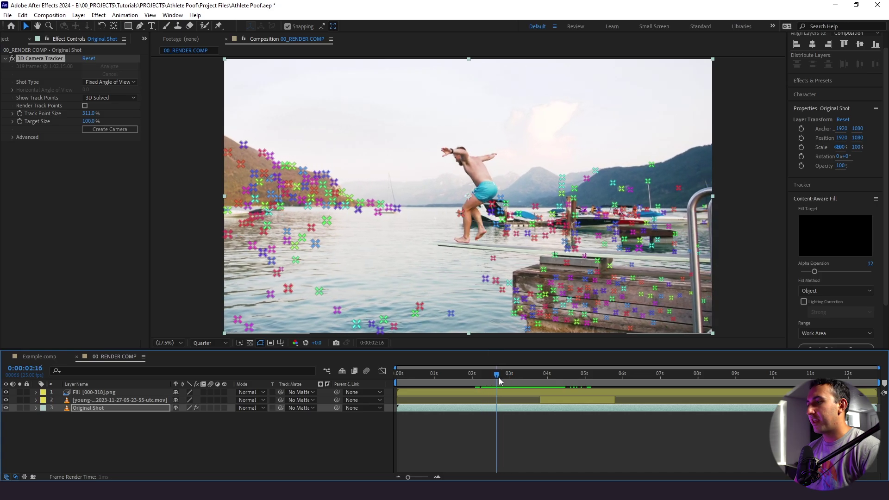
drag(499, 381, 551, 377)
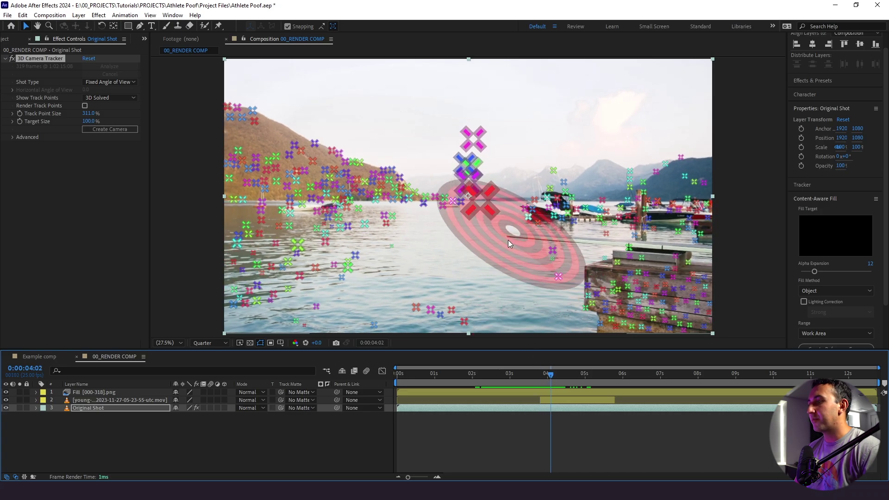
drag(548, 375, 495, 378)
scroll(474, 237, up, 2)
drag(474, 237, 421, 52)
drag(511, 381, 557, 380)
drag(537, 279, 510, 309)
drag(529, 381, 548, 374)
scroll(553, 310, up, 2)
Step: Create a null and camera from a pier track point and fit the frame in the viewer
right_click(512, 228)
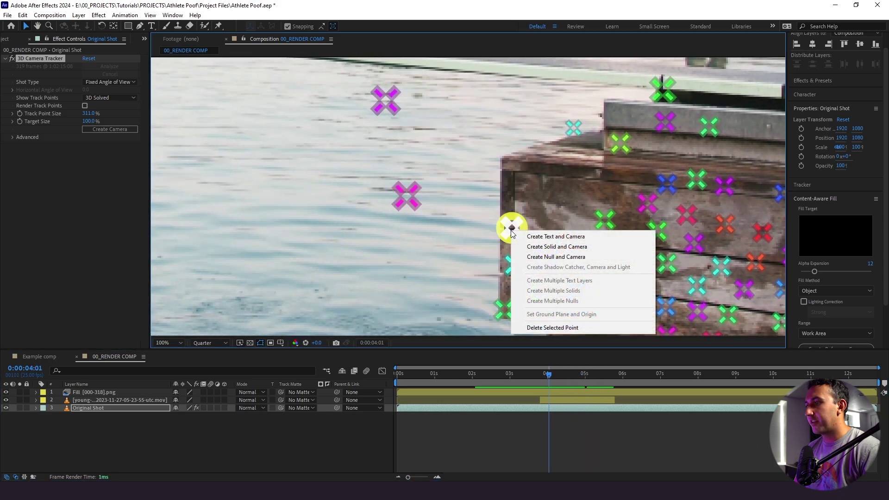
click(533, 257)
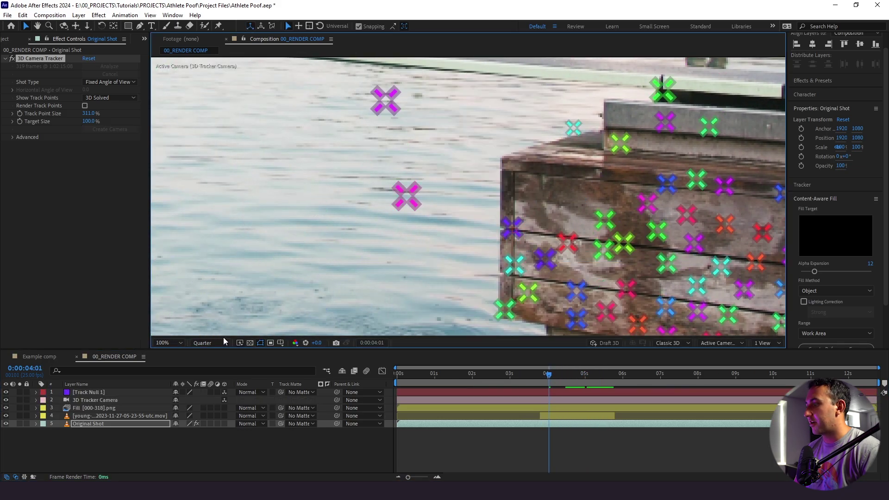
click(180, 343)
click(178, 180)
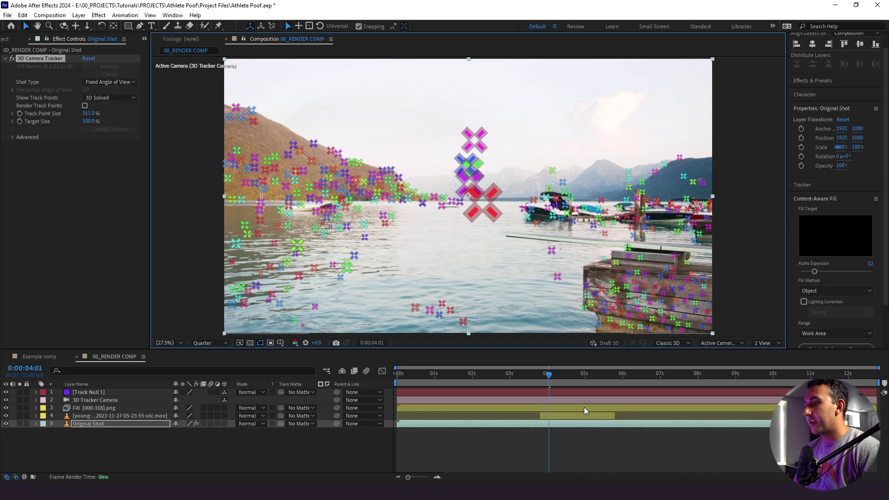
click(83, 392)
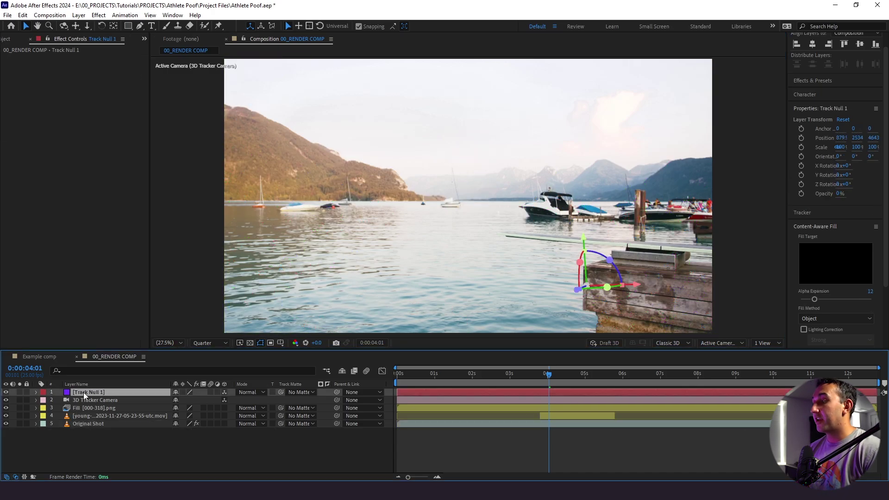
drag(559, 376, 491, 394)
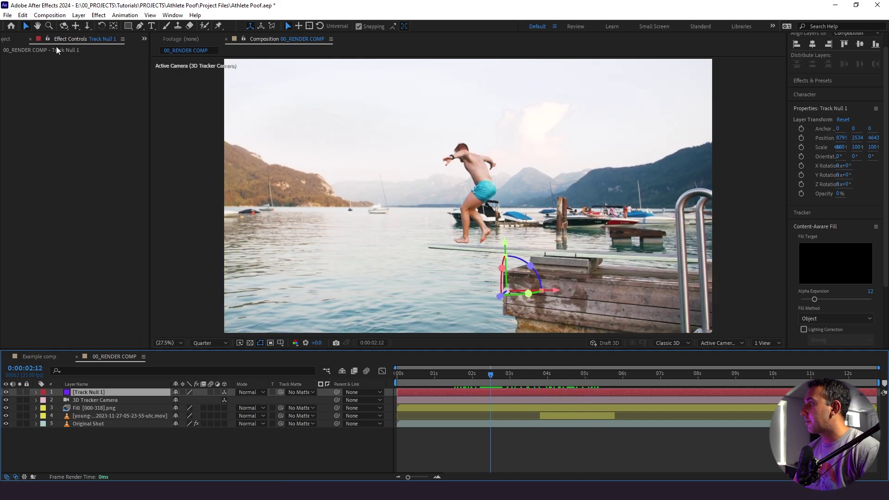
click(7, 39)
Step: Add Smoke Blast.mov from the Footage folder as the top layer and make it 3D
click(5, 140)
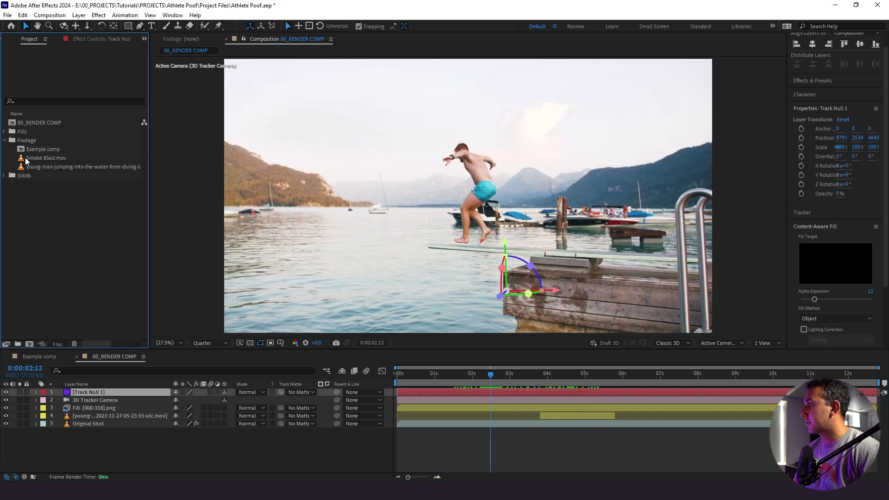
drag(42, 158, 130, 390)
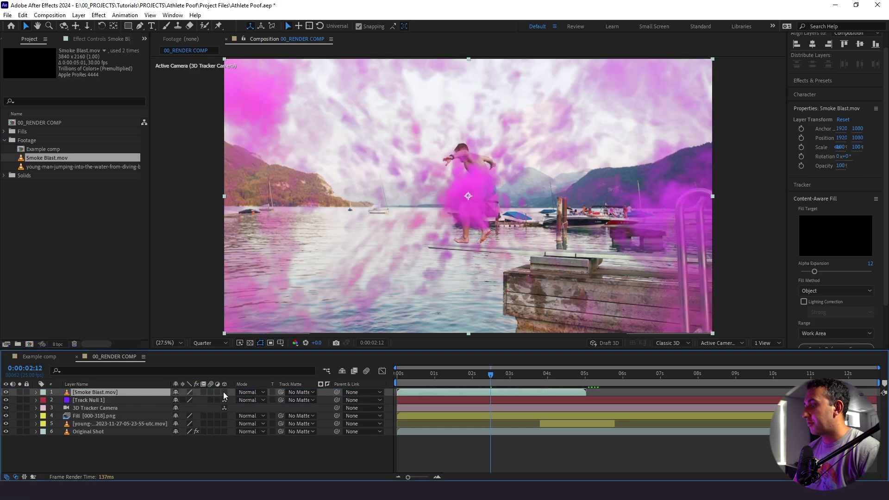
click(224, 392)
Step: Paste Track Null 1's position onto the smoke layer's Position
click(105, 402)
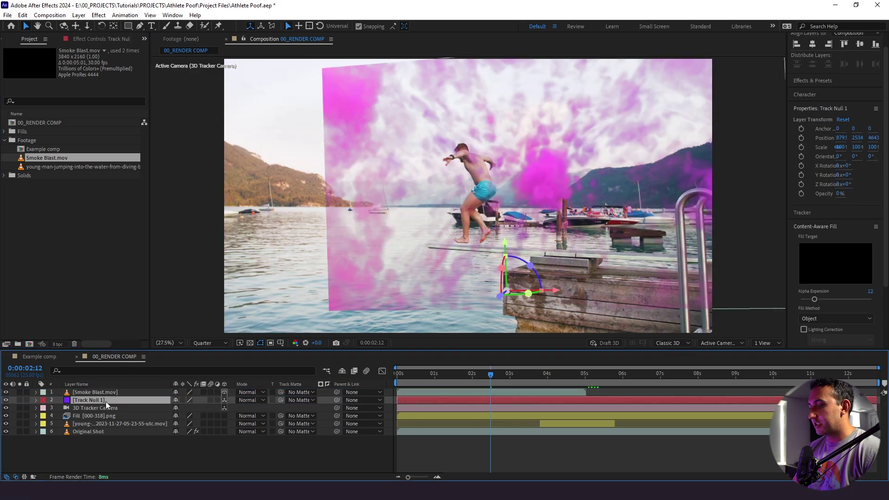
key(p)
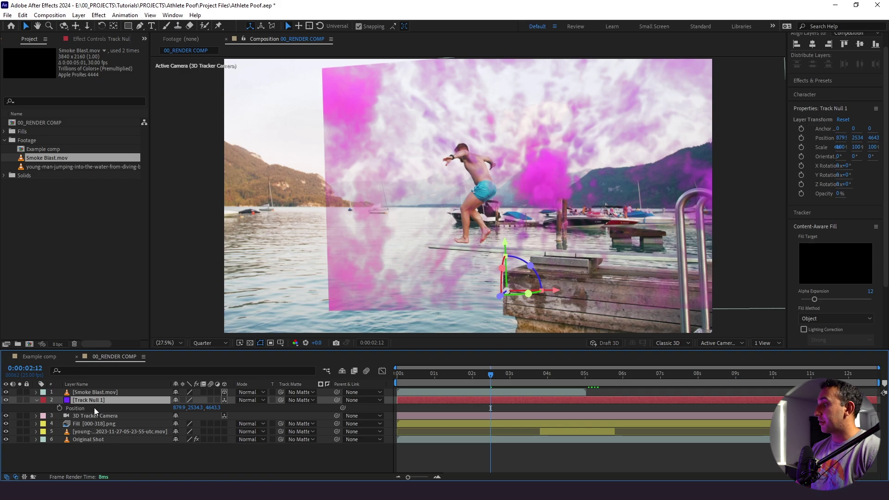
click(92, 392)
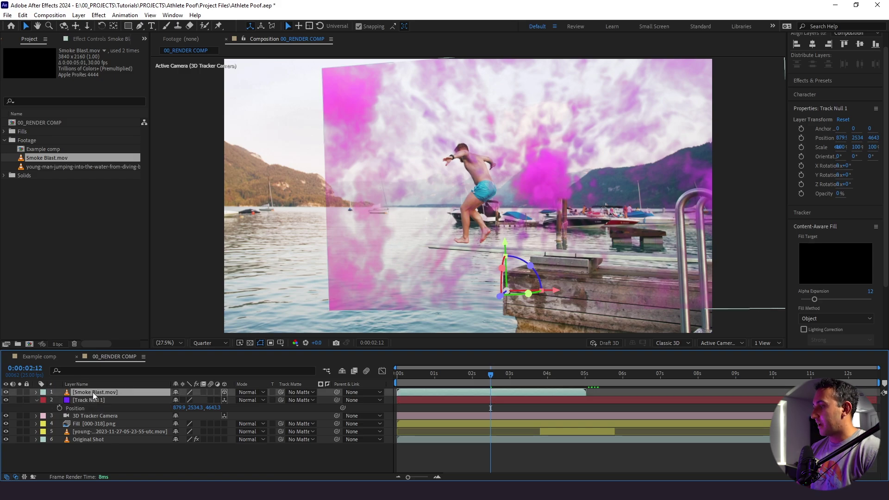
key(p)
click(93, 401)
key(ctrl+v)
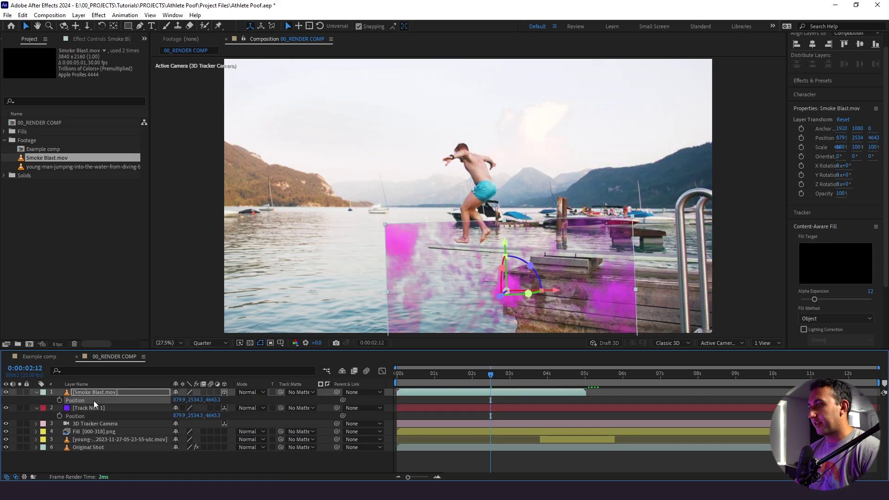
Step: Move the smoke plane up and left so it sits over the diver
mouse_move(478, 381)
mouse_down()
mouse_move(540, 369)
mouse_move(491, 378)
mouse_up()
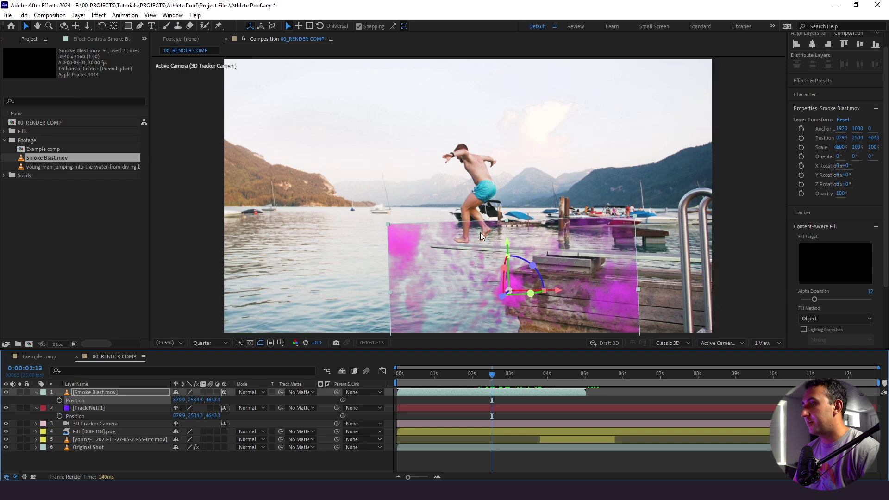
drag(507, 248, 507, 210)
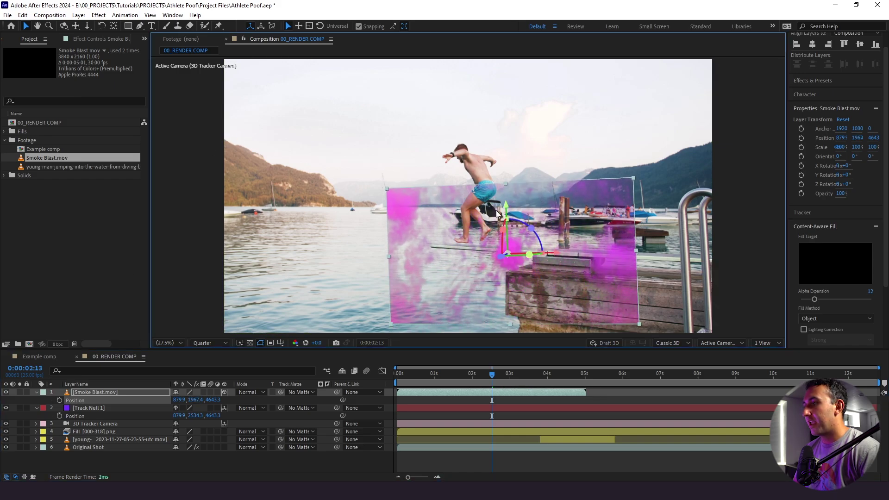
drag(552, 256, 478, 260)
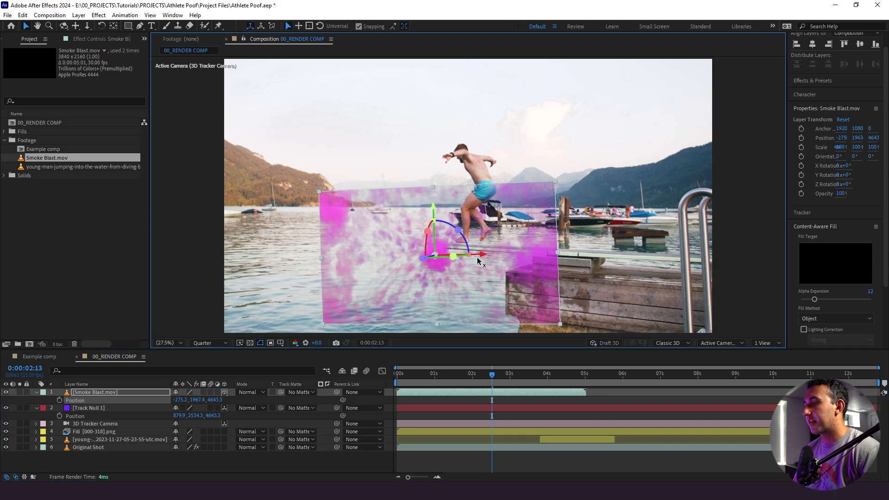
drag(431, 208, 431, 203)
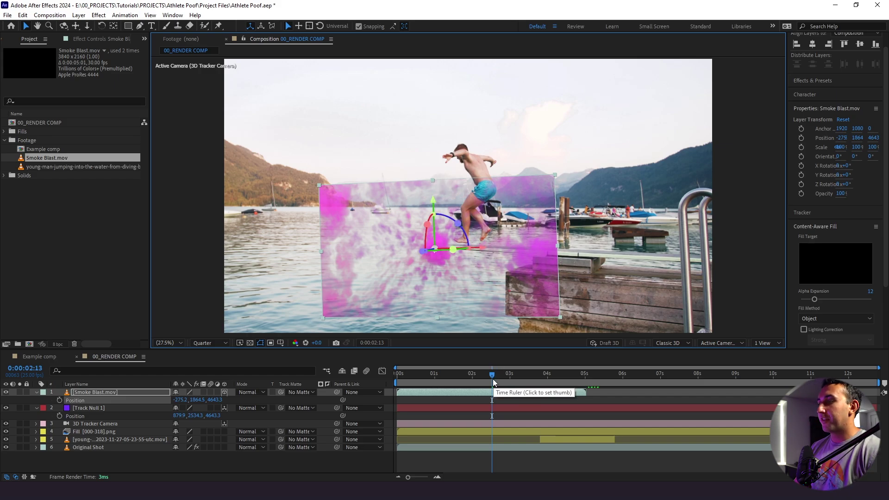
drag(492, 376, 501, 360)
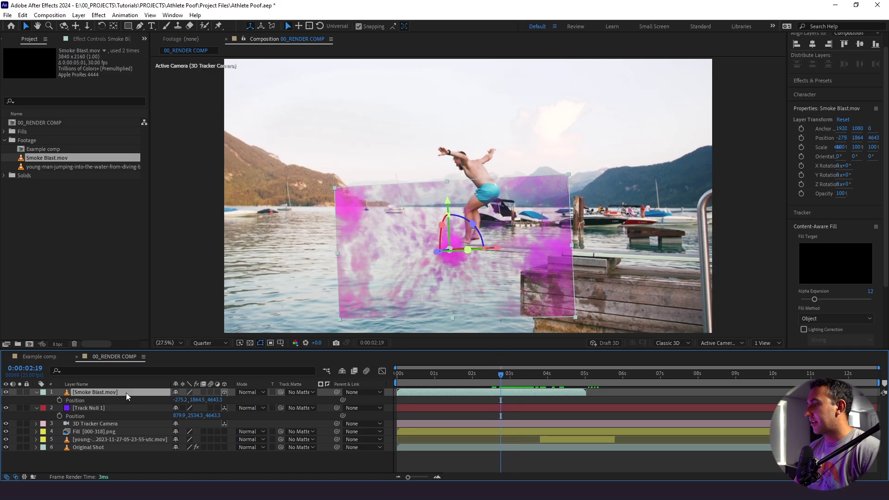
Step: Apply Tint to the smoke with Map Black To B3A5A5 and Map White To B2C8CE
click(476, 394)
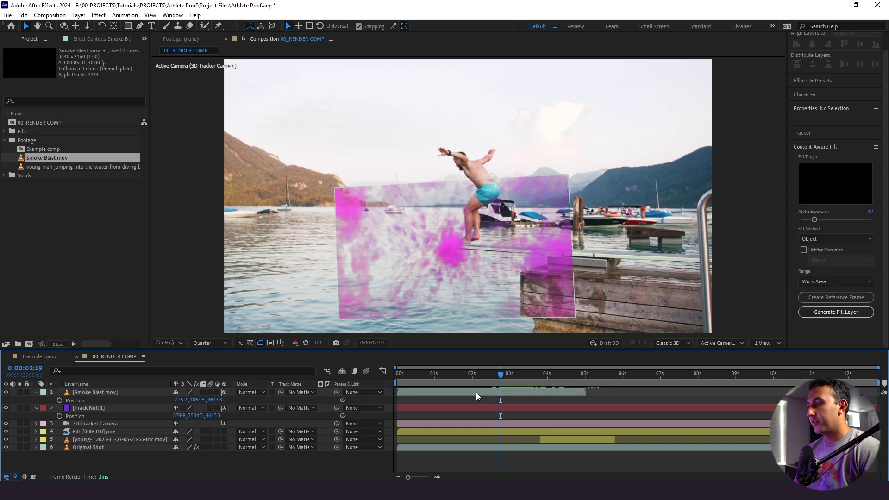
key(ctrl+space)
text(tint)
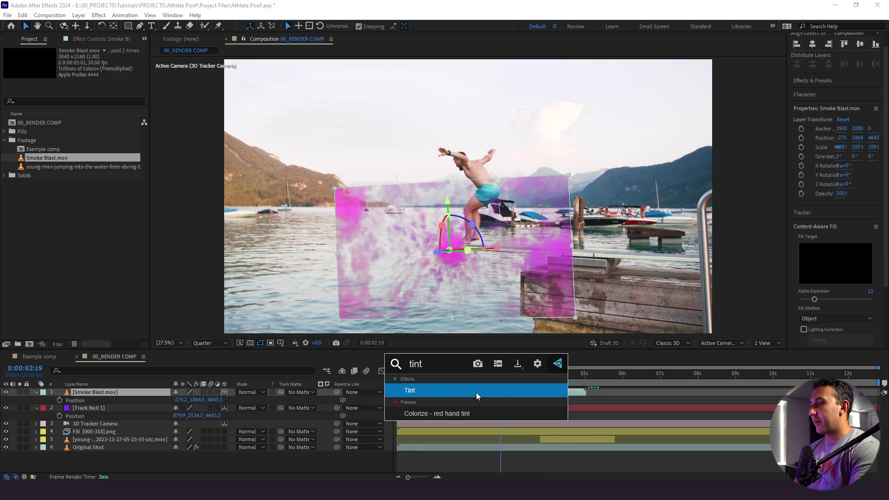
key(Return)
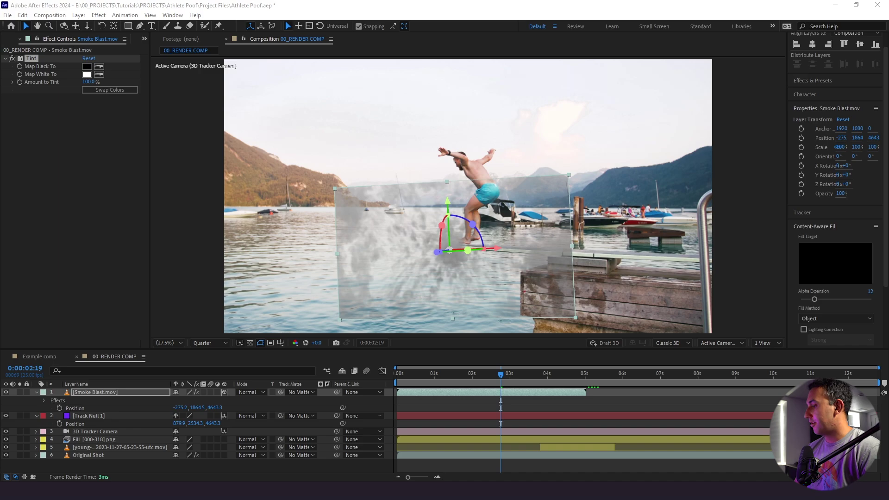
click(87, 66)
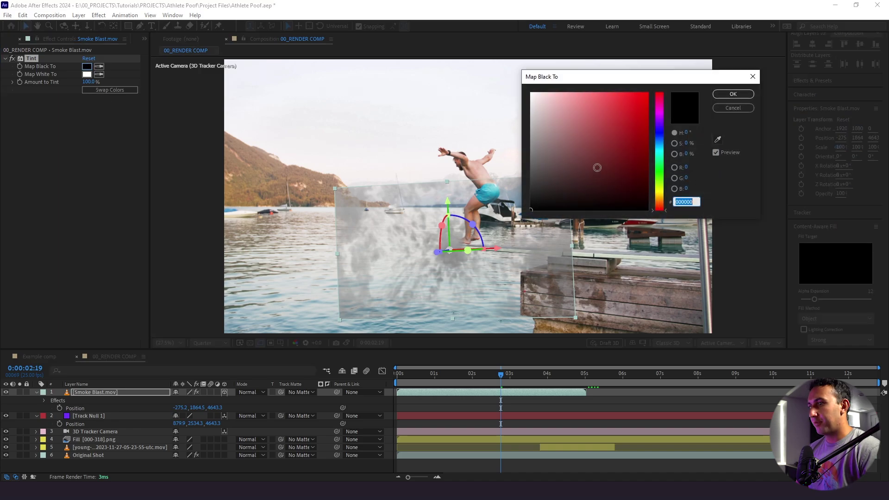
click(539, 127)
click(724, 95)
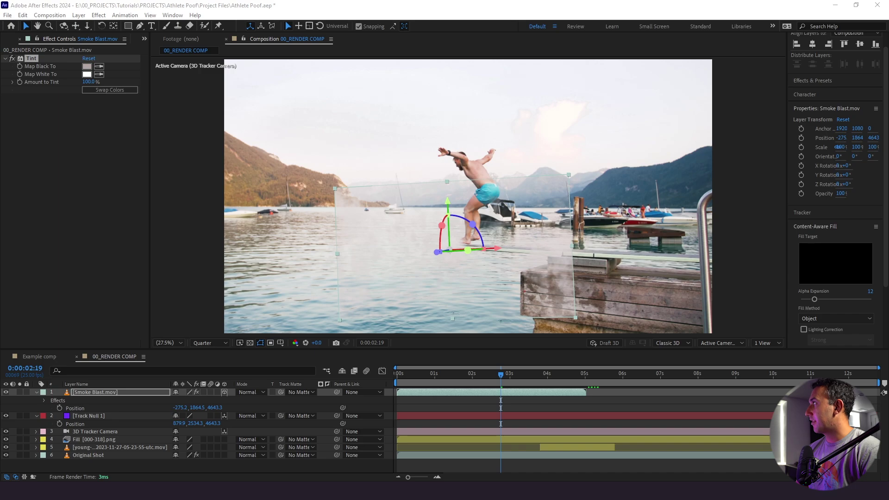
click(87, 74)
click(546, 114)
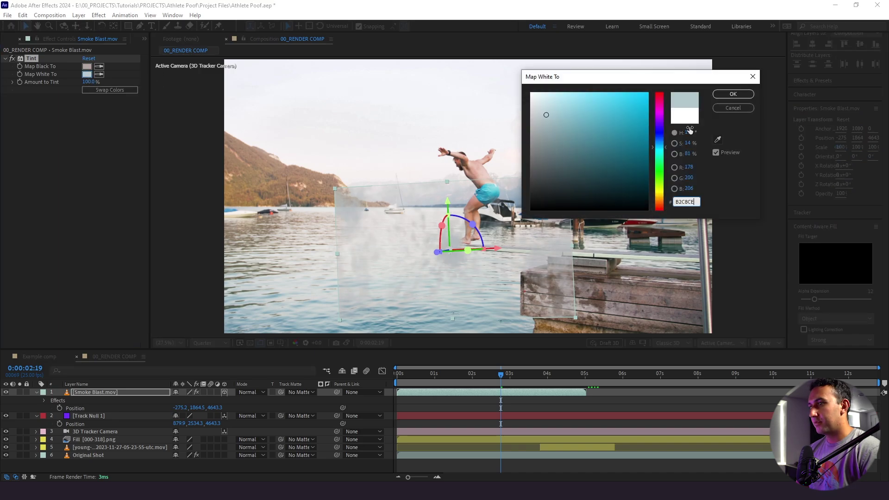
click(732, 94)
drag(491, 382, 508, 382)
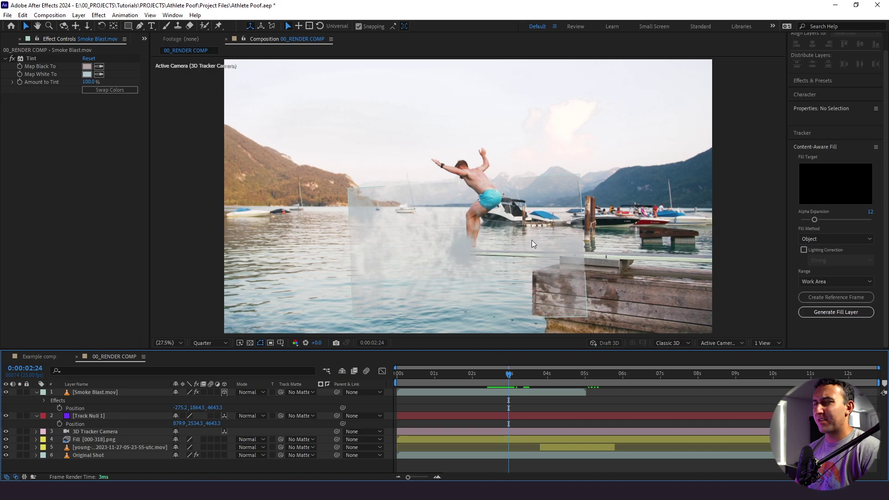
Step: Draw a circular ellipse mask around the diver's legs on Smoke Blast.mov
click(477, 393)
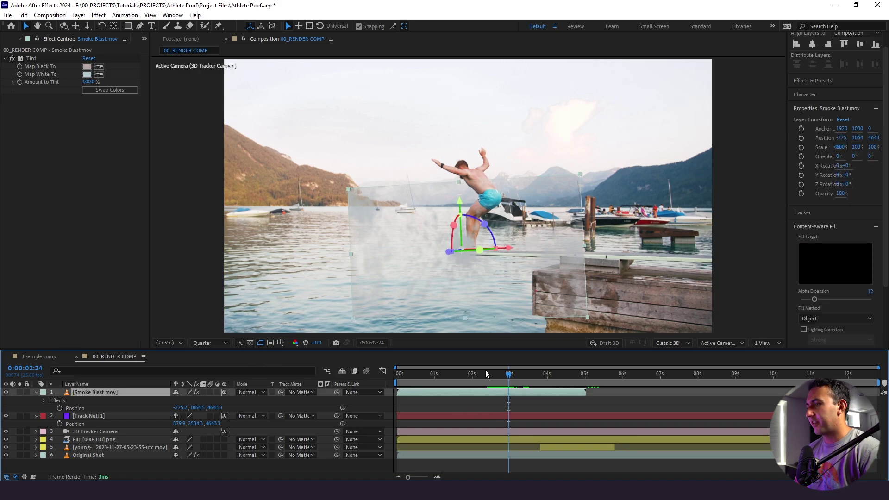
click(127, 27)
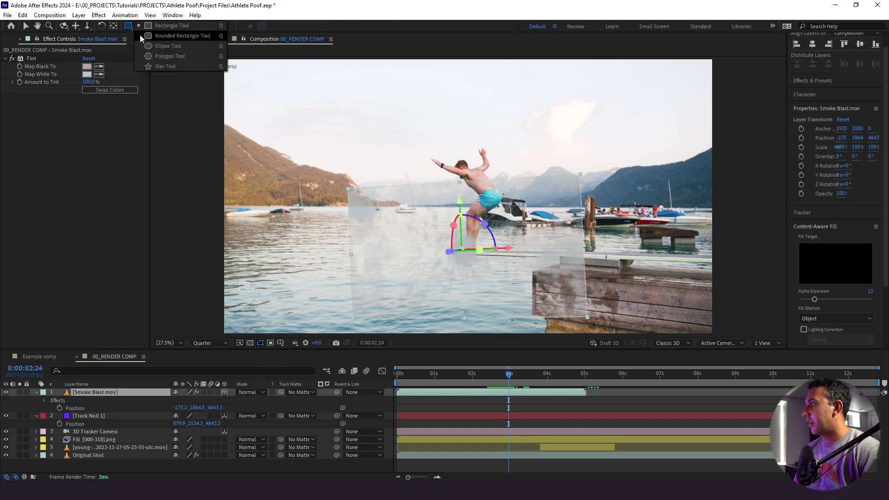
click(153, 46)
drag(498, 211, 430, 267)
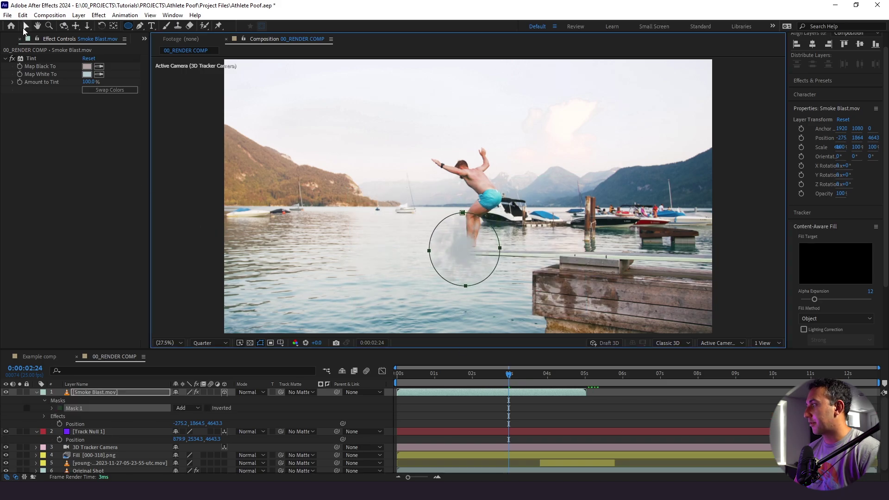
click(25, 26)
Step: Set the smoke mask's feather to 400 pixels
key(f)
click(187, 408)
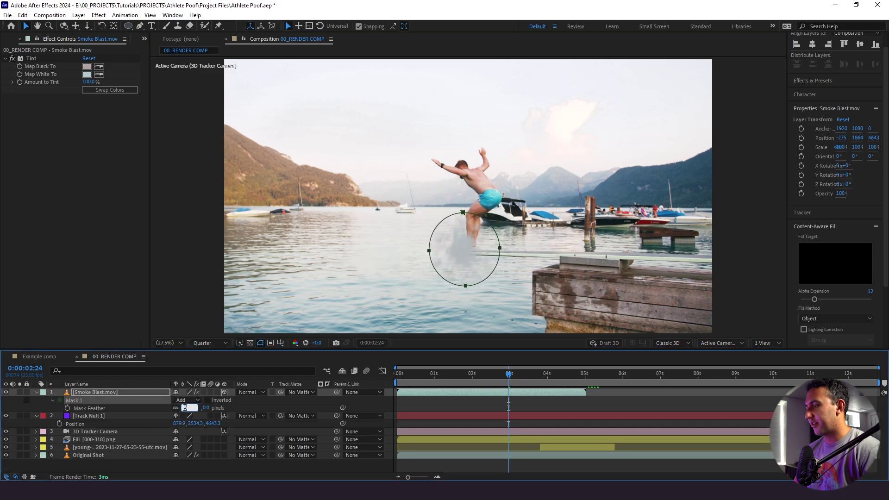
text(400)
key(Return)
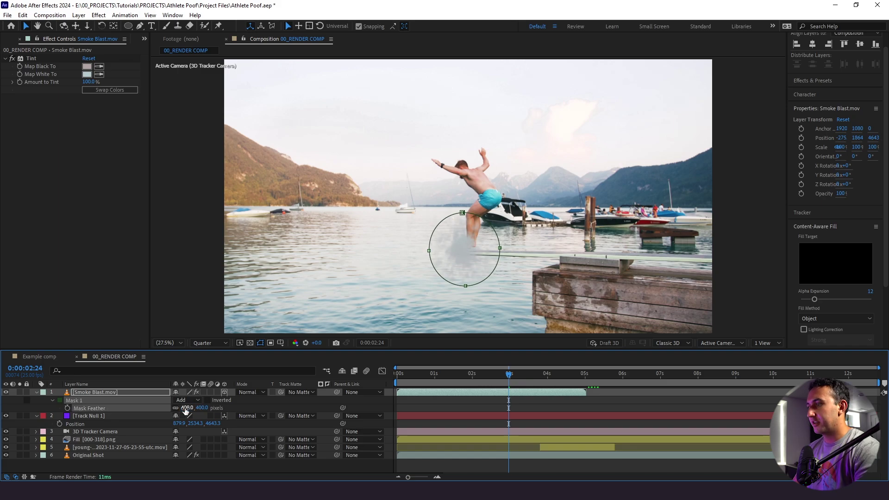
click(530, 410)
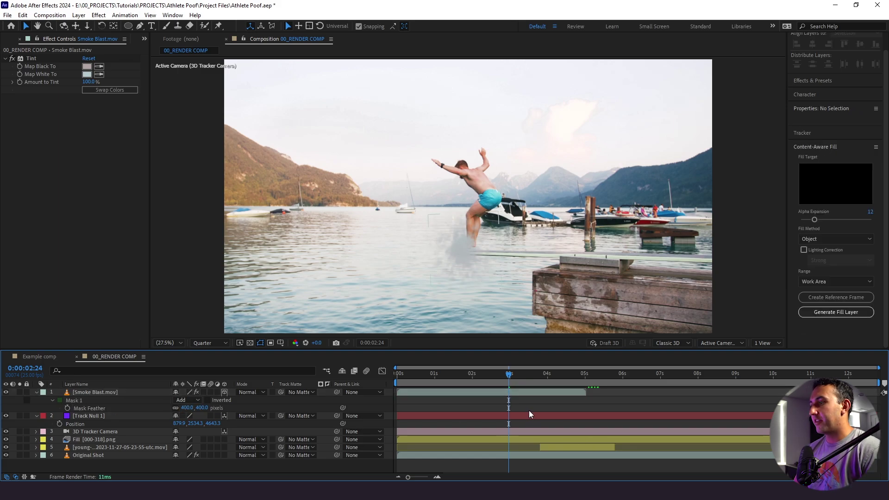
click(465, 391)
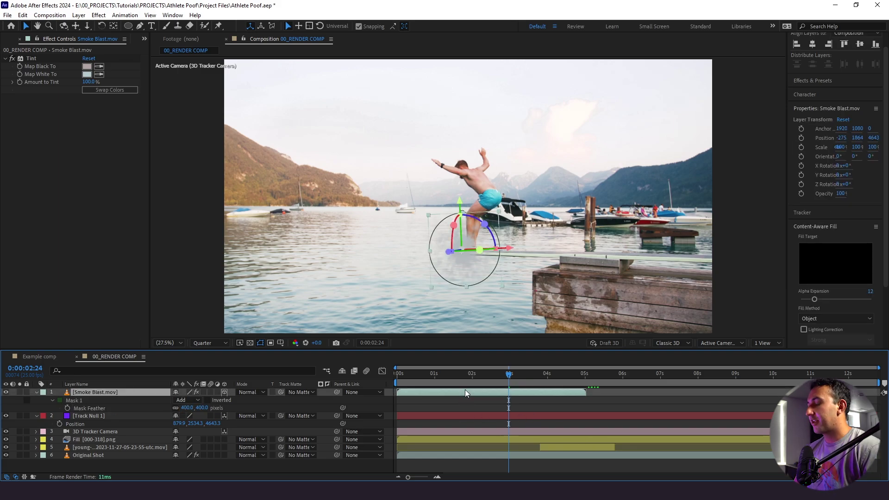
Step: Apply Deep Glow to the Smoke Blast layer
key(ctrl+space)
text(dee)
click(465, 390)
click(512, 382)
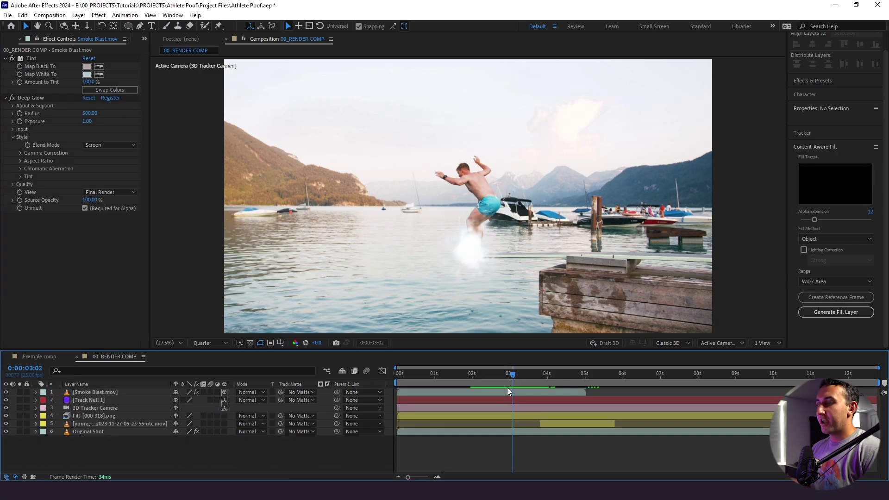
Step: Slide Smoke Blast.mov to begin at 0:00:03:20 and preview the timing
click(132, 425)
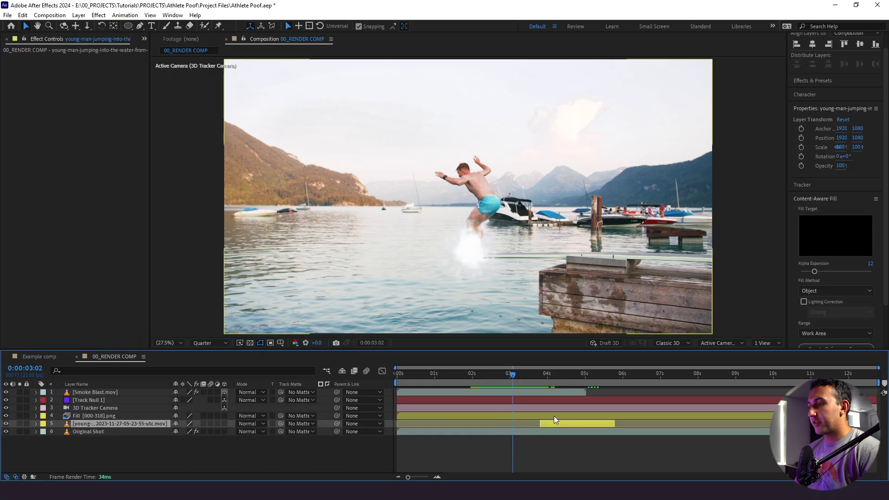
click(538, 375)
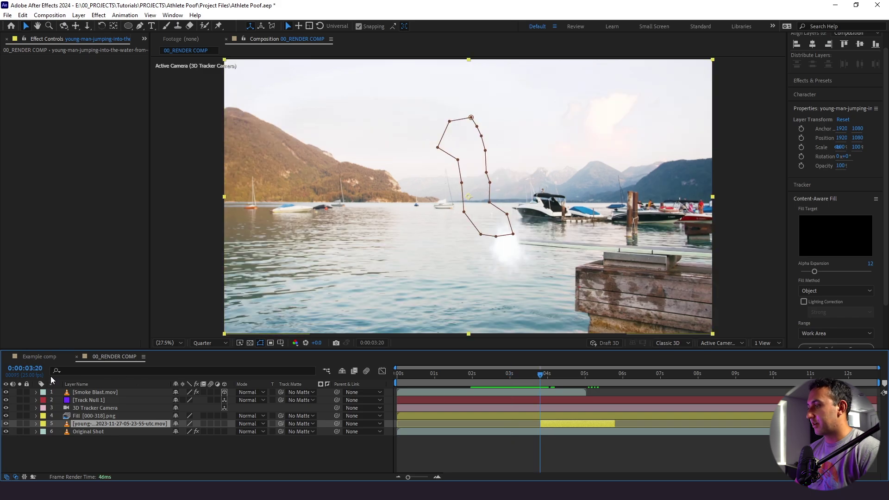
click(115, 392)
drag(422, 394, 505, 381)
key(space)
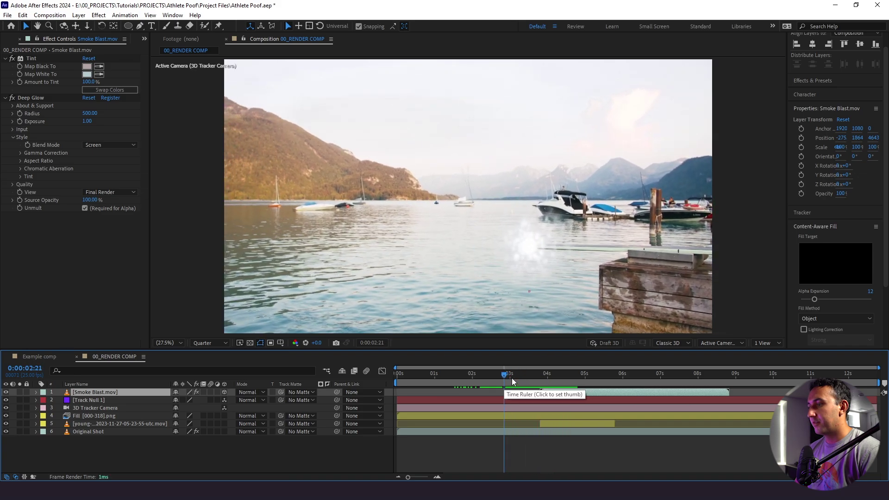
click(504, 381)
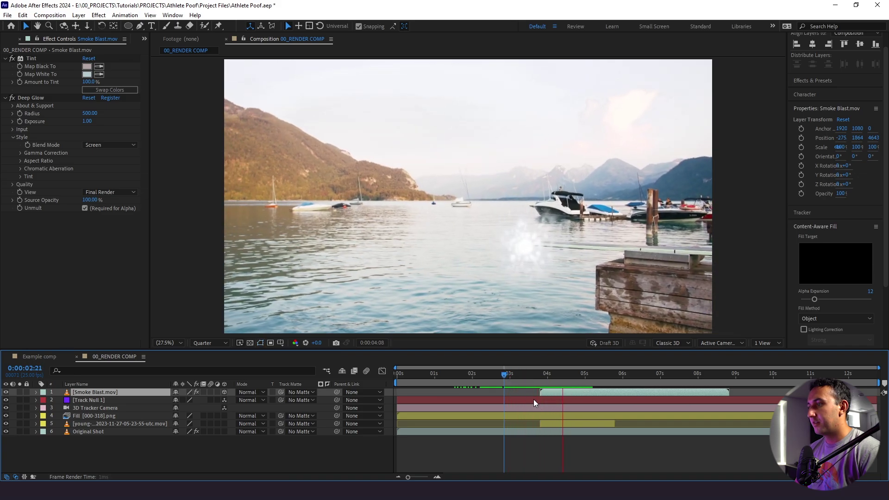
click(541, 377)
Step: Shift the Smoke Blast.mov layer slightly earlier, scale it to 155%, and move it up over the diver
drag(540, 376, 543, 385)
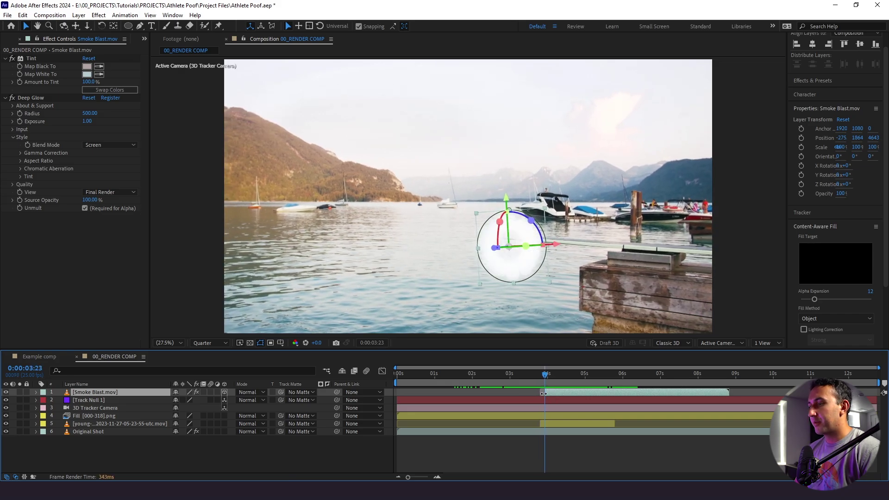
drag(556, 392, 552, 392)
key(s)
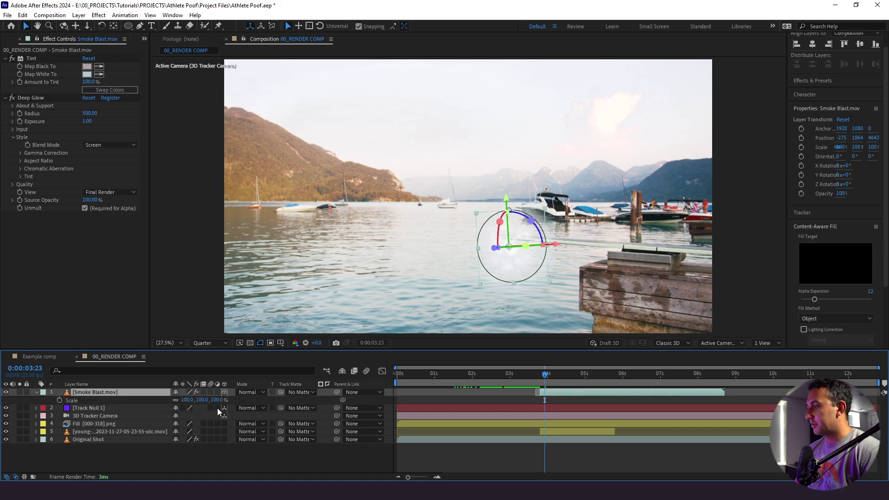
drag(201, 402, 226, 402)
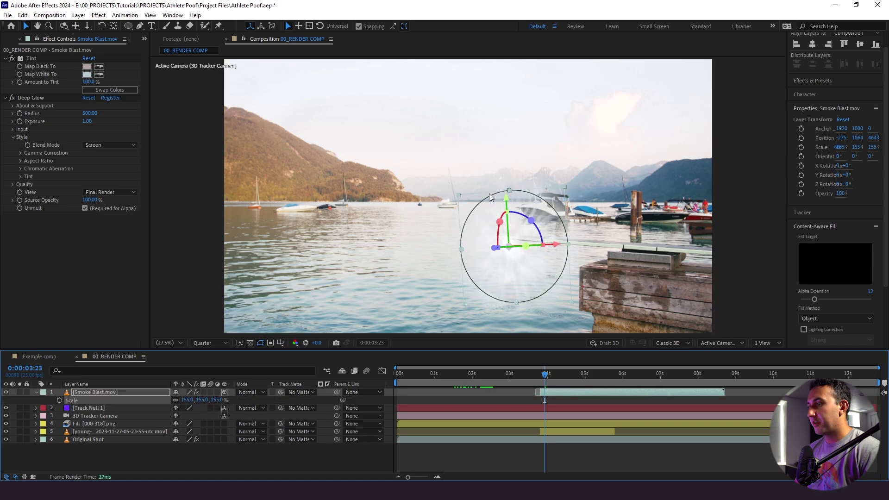
drag(507, 198, 507, 180)
click(513, 375)
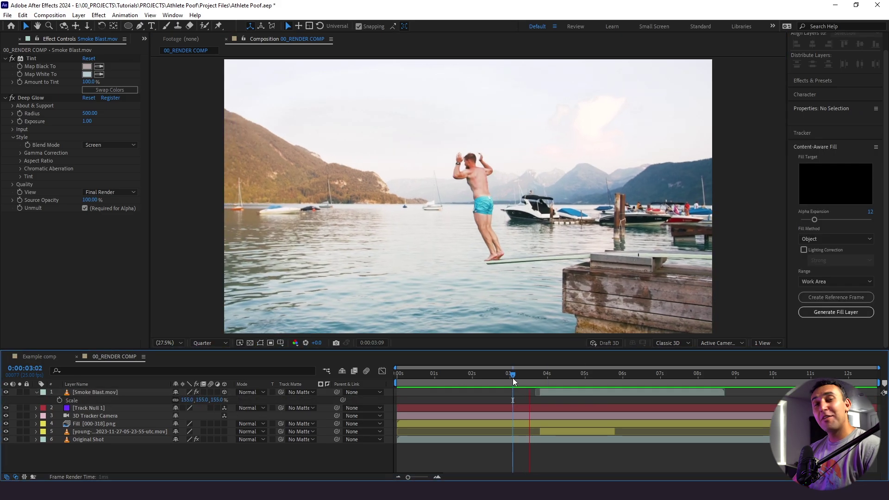
key(space)
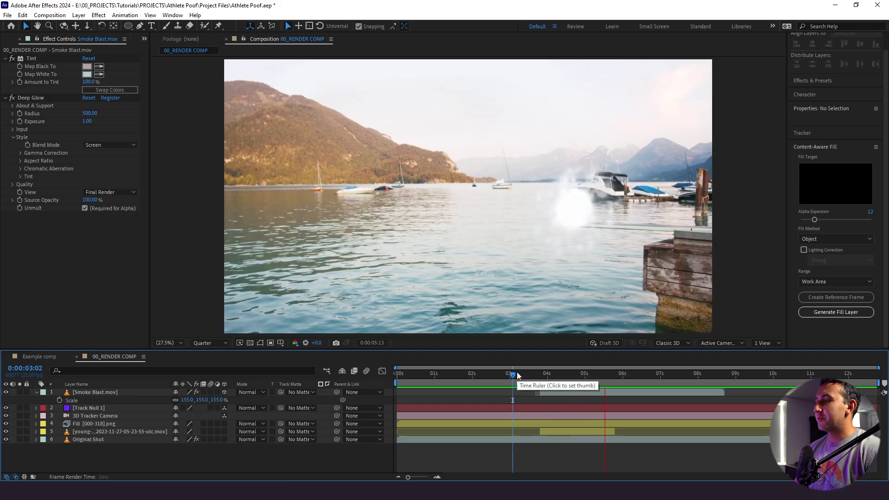
key(space)
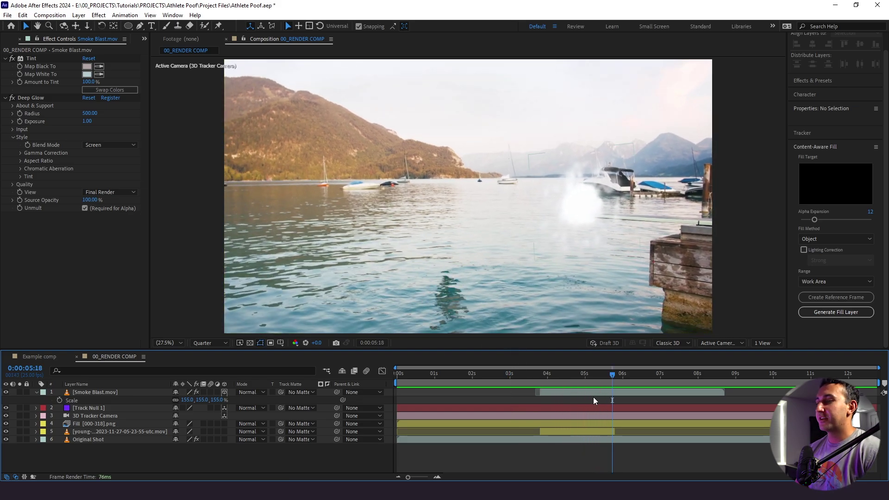
drag(551, 373, 532, 377)
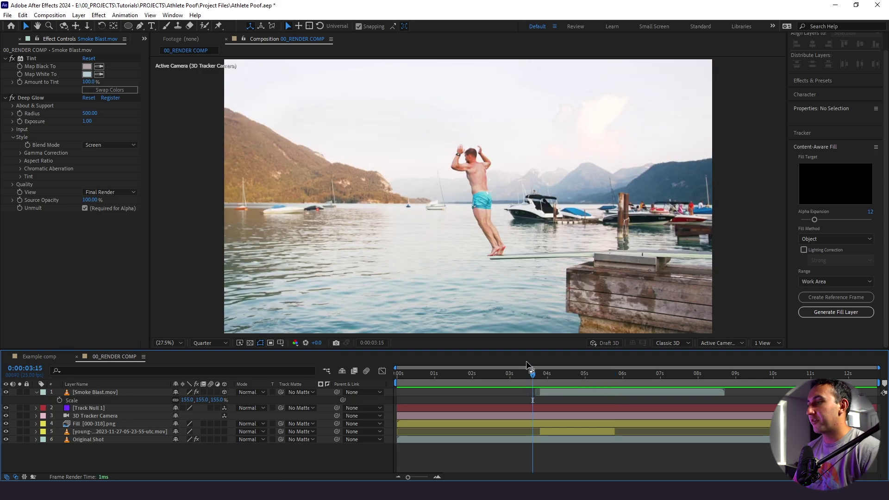
drag(523, 369, 488, 378)
key(space)
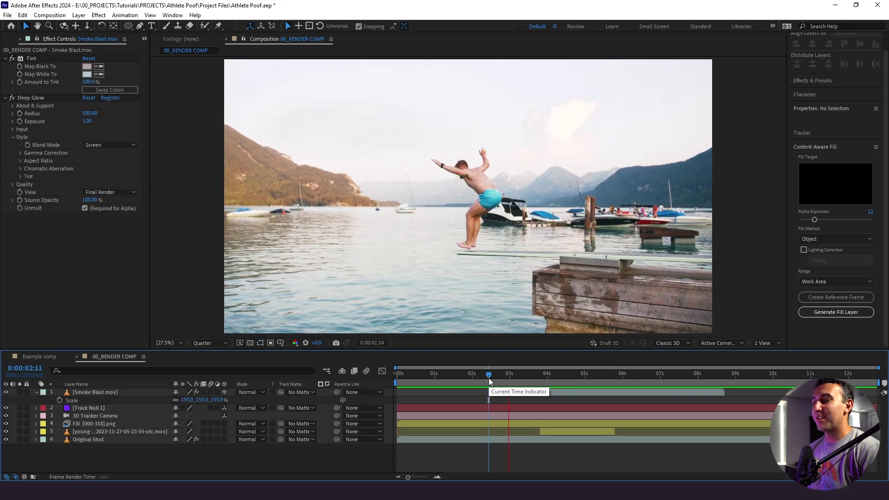